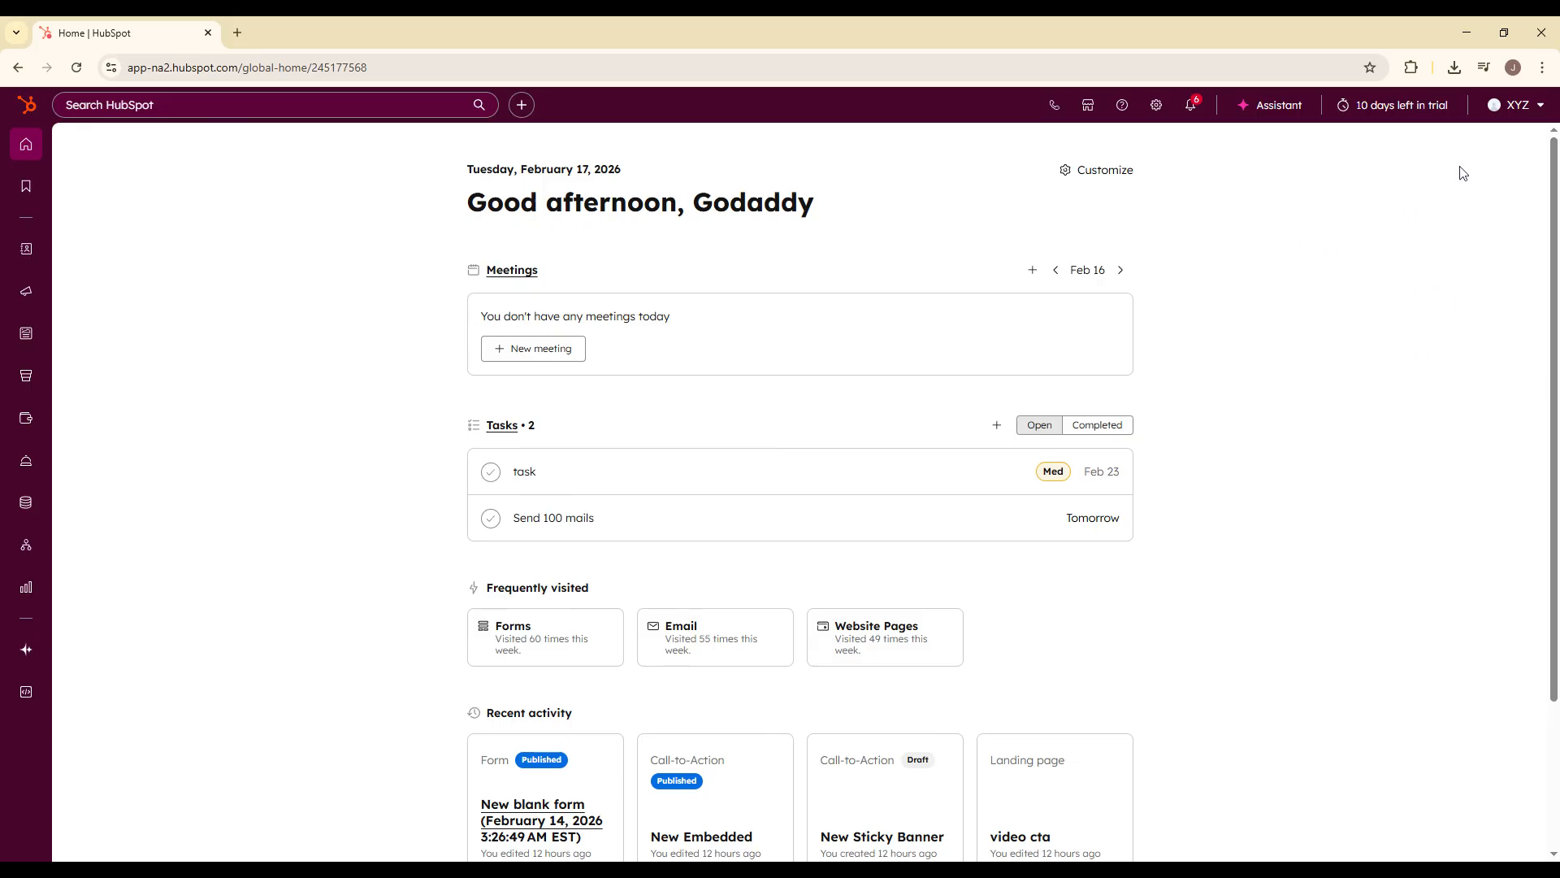
Step: Open the account's Import & Export settings
click(1155, 112)
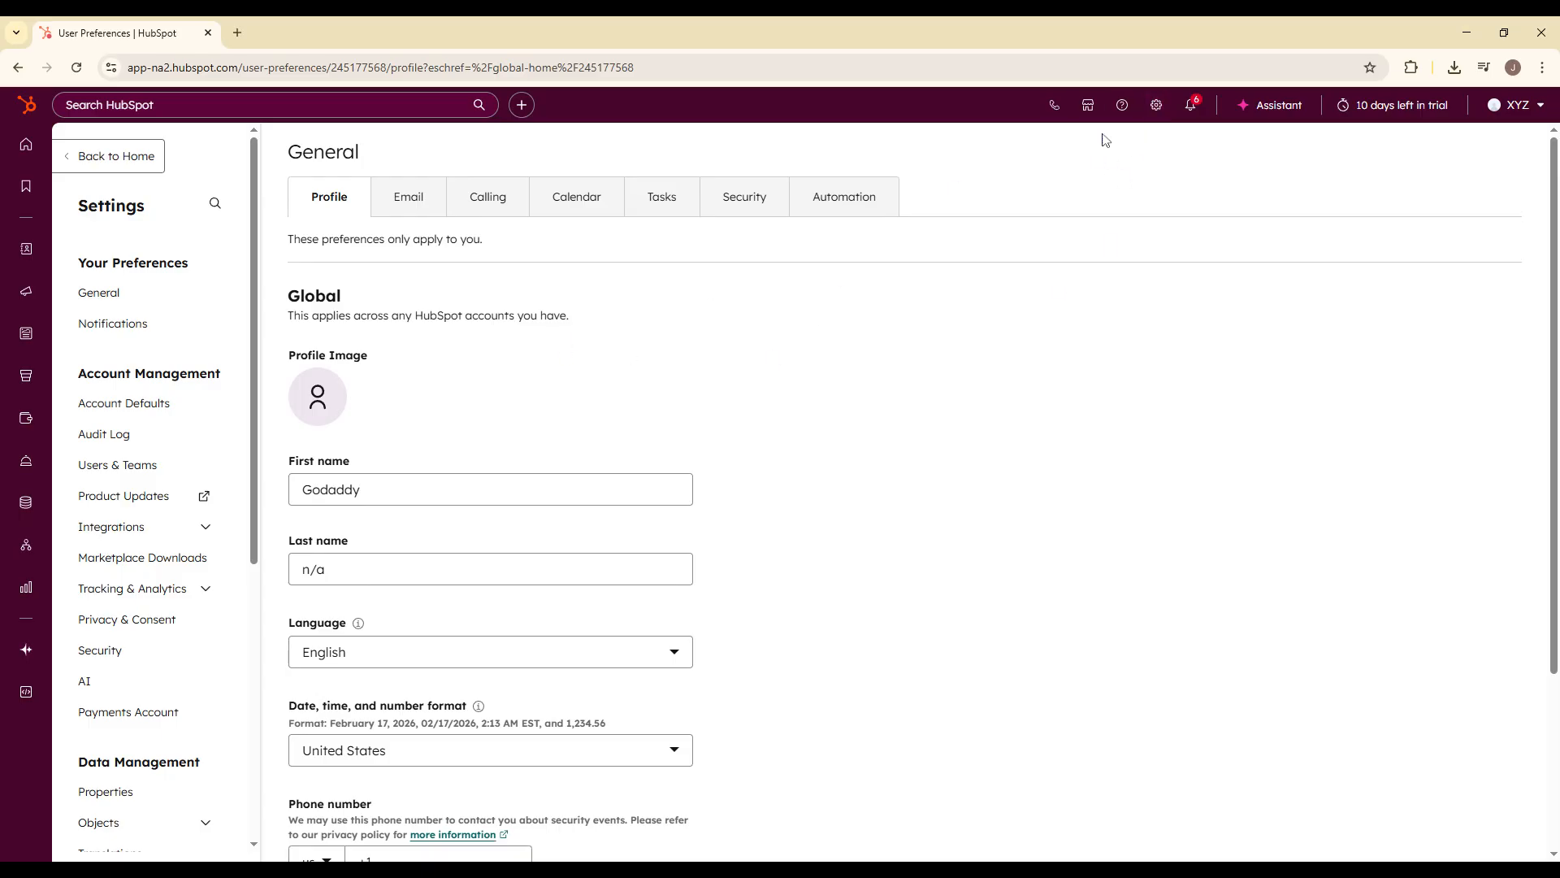
scroll(164, 610, down, 1)
scroll(171, 605, down, 5)
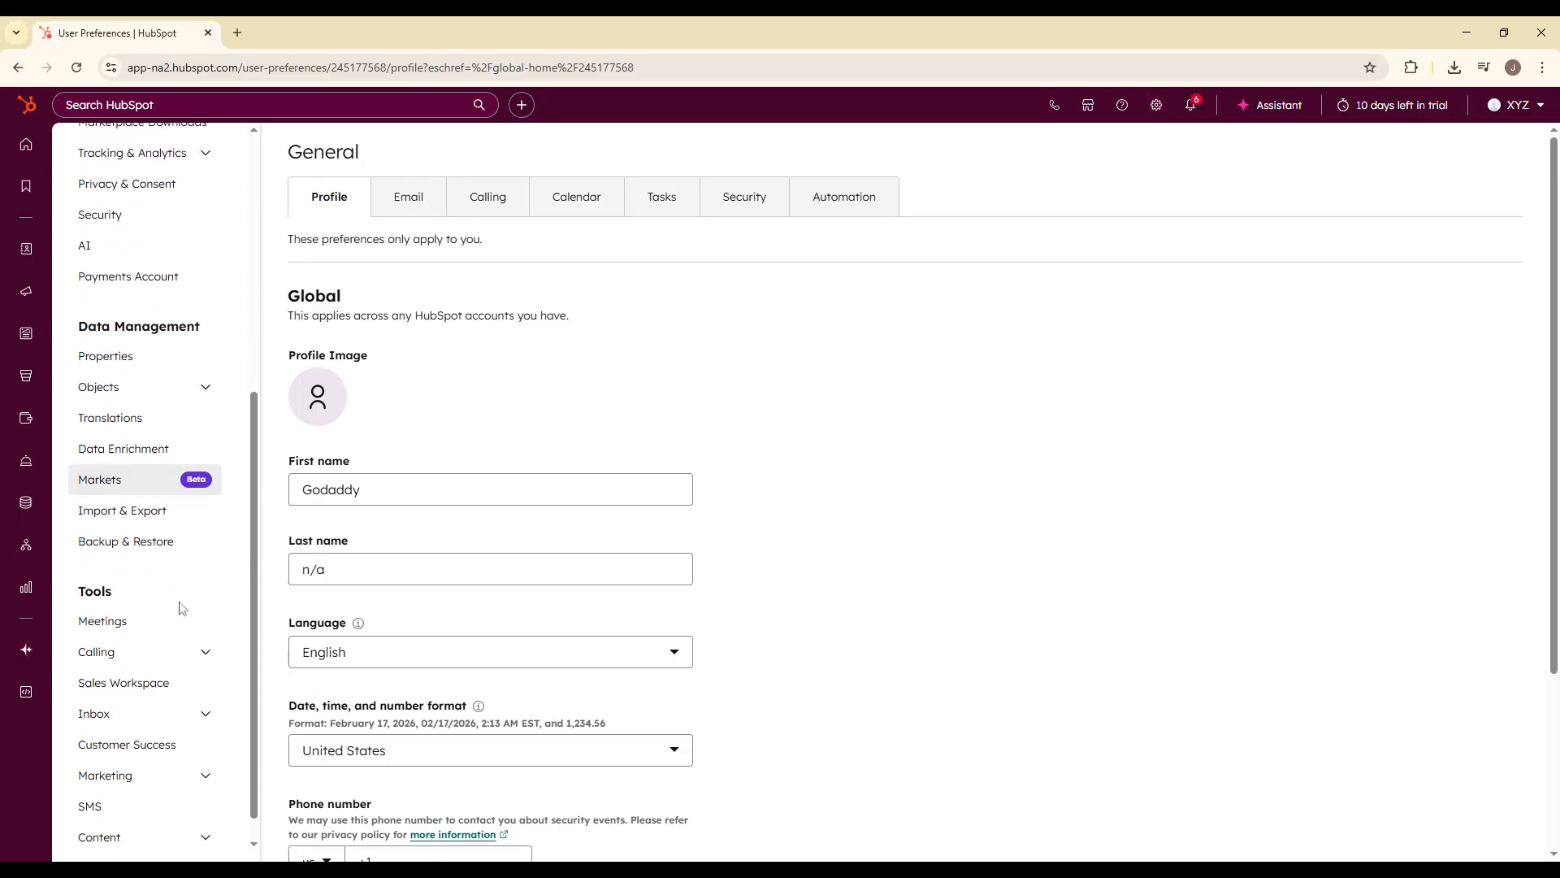
scroll(181, 608, up, 3)
click(121, 723)
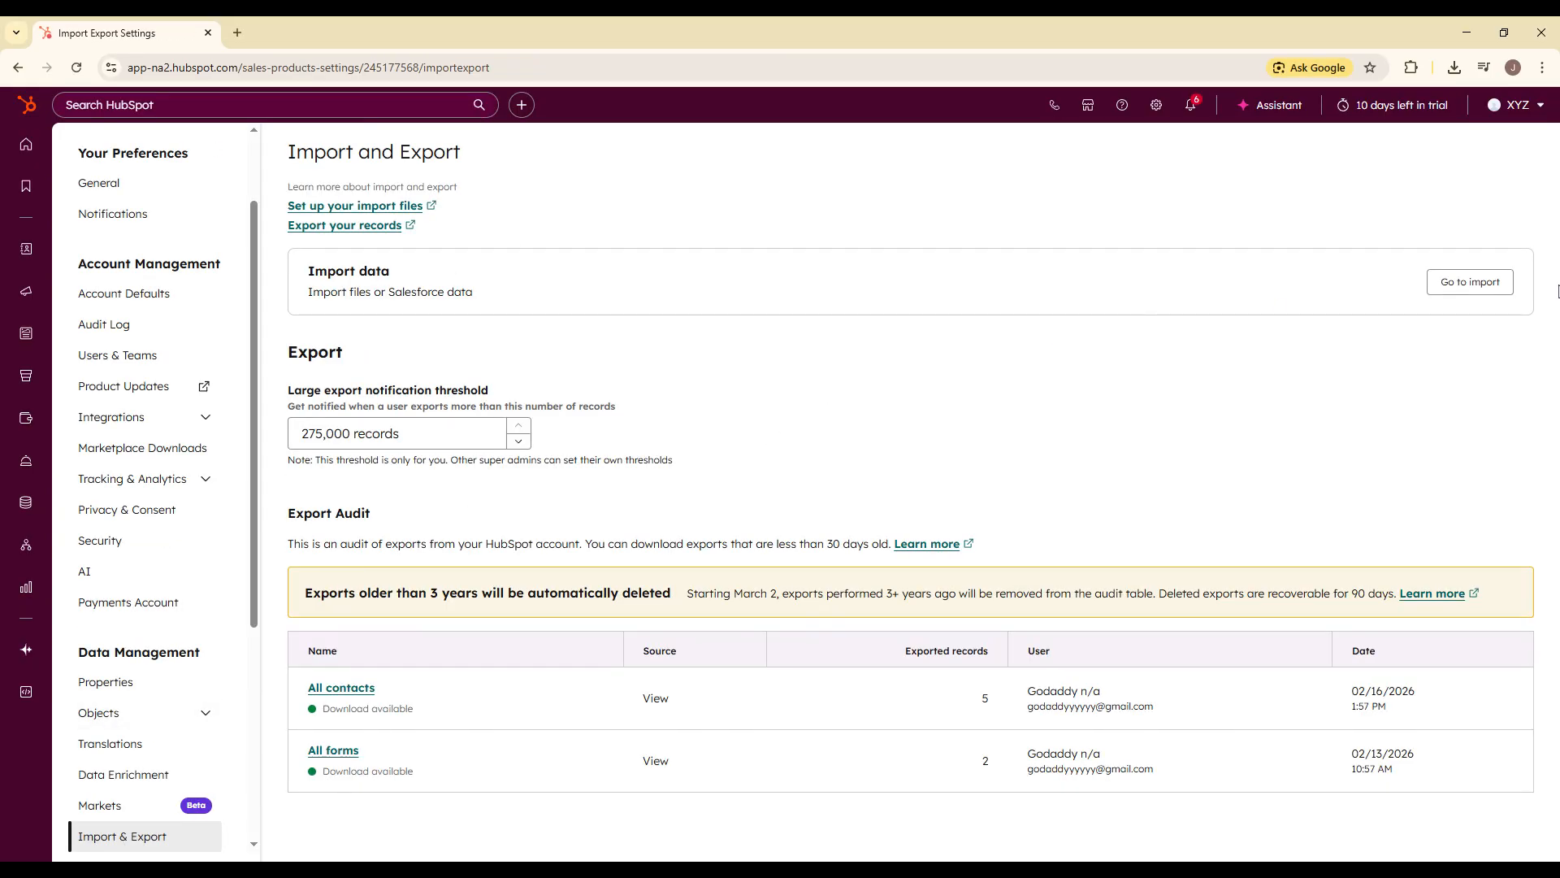
Step: Start a quick contacts-only import with the hubspot_contacts_companies_sample CSV file and English column headers, and continue to property matching
click(1494, 290)
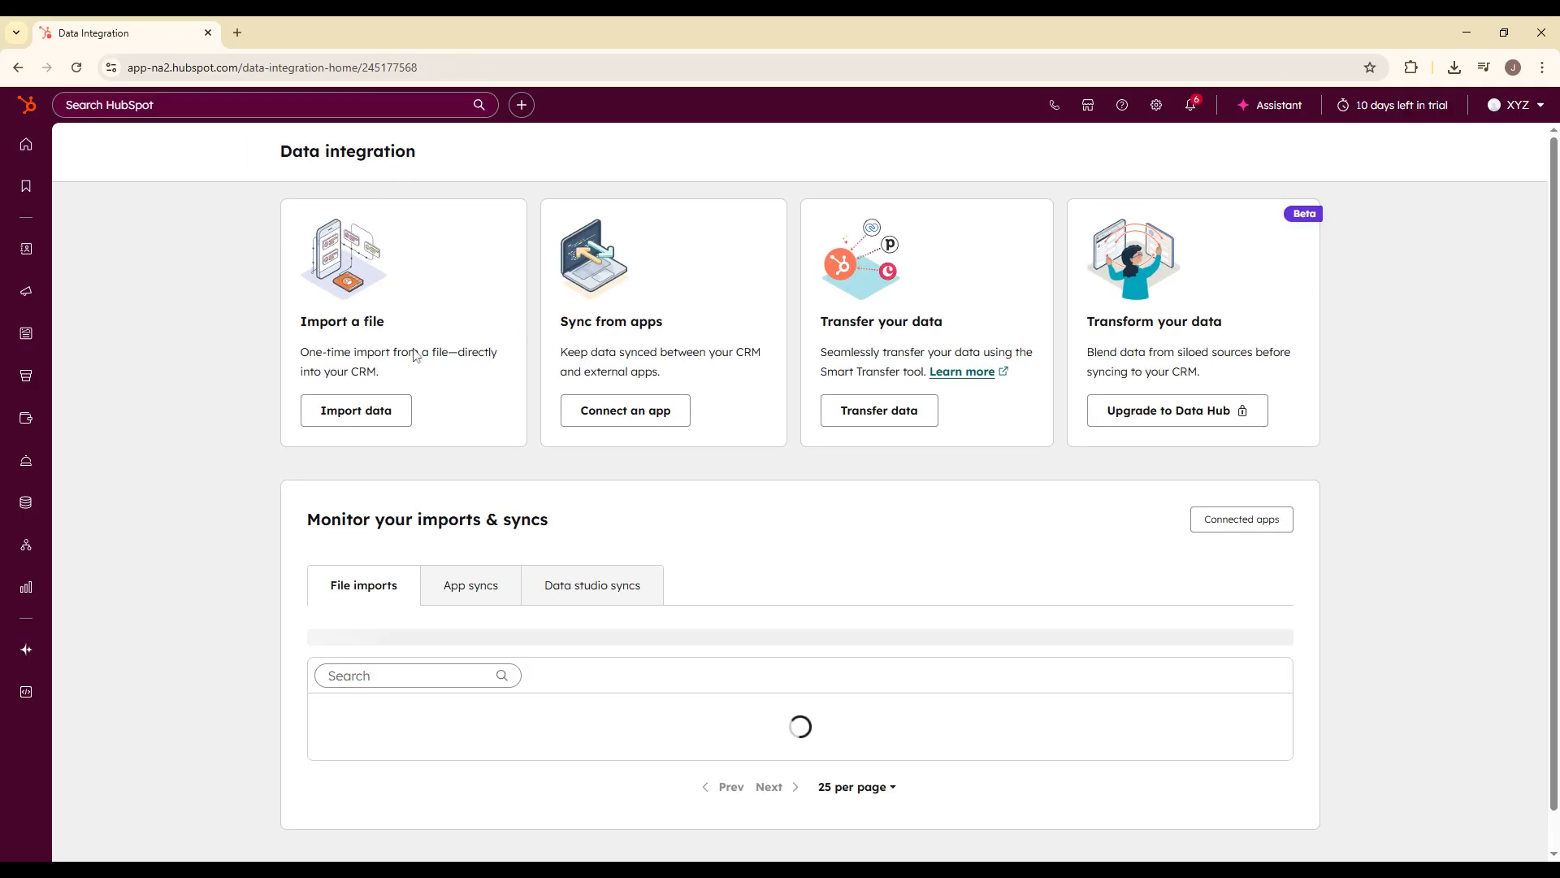
click(317, 418)
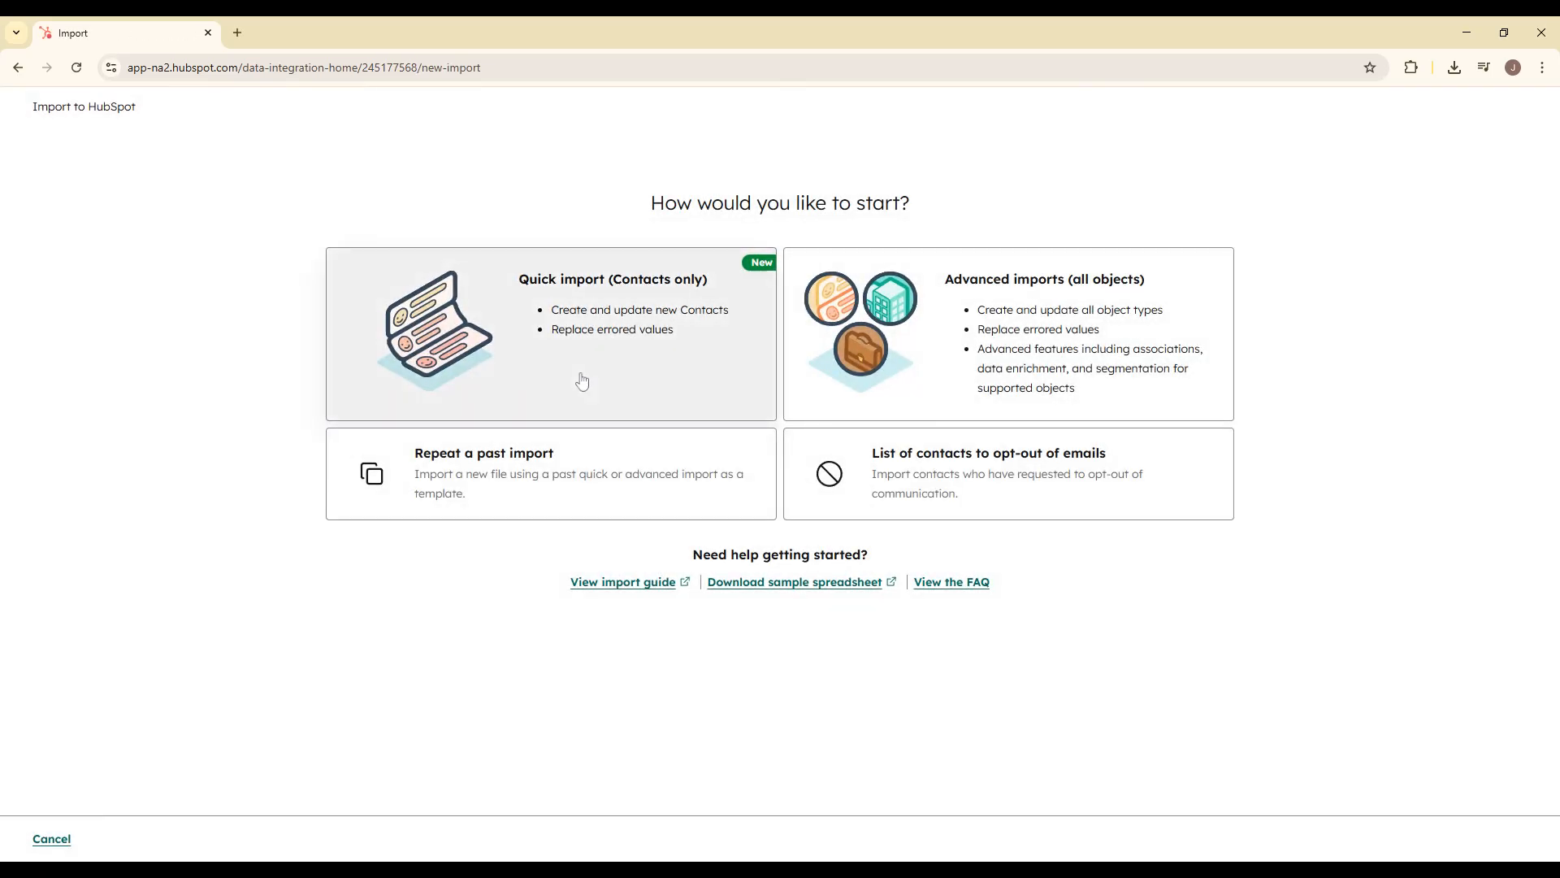
click(582, 380)
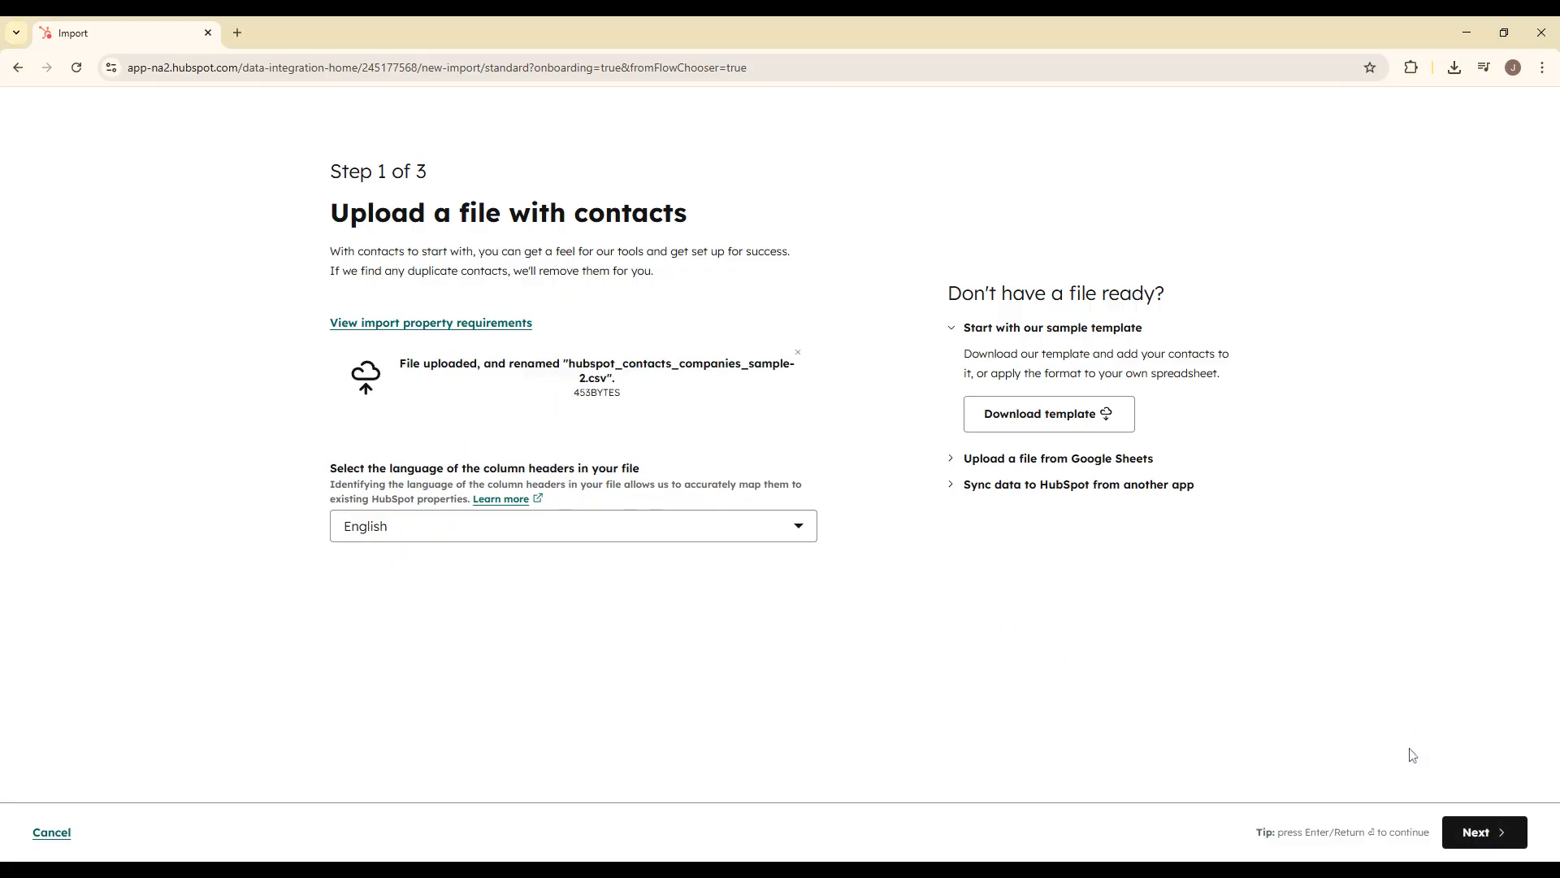
click(1475, 835)
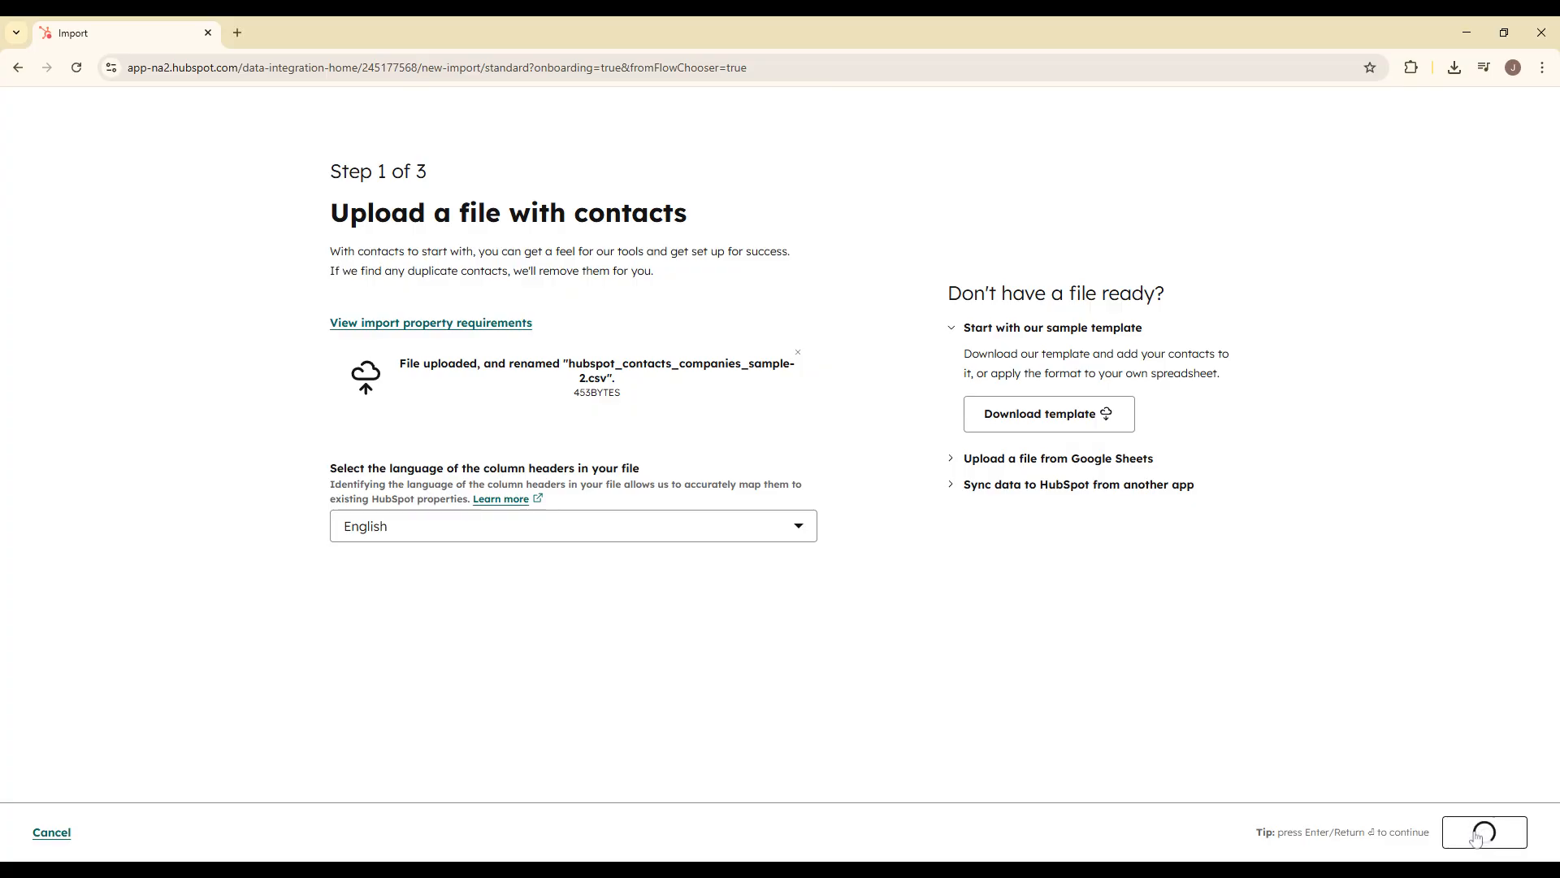
Step: Review how each column of the uploaded file is matched to contact properties
scroll(1110, 649, down, 1)
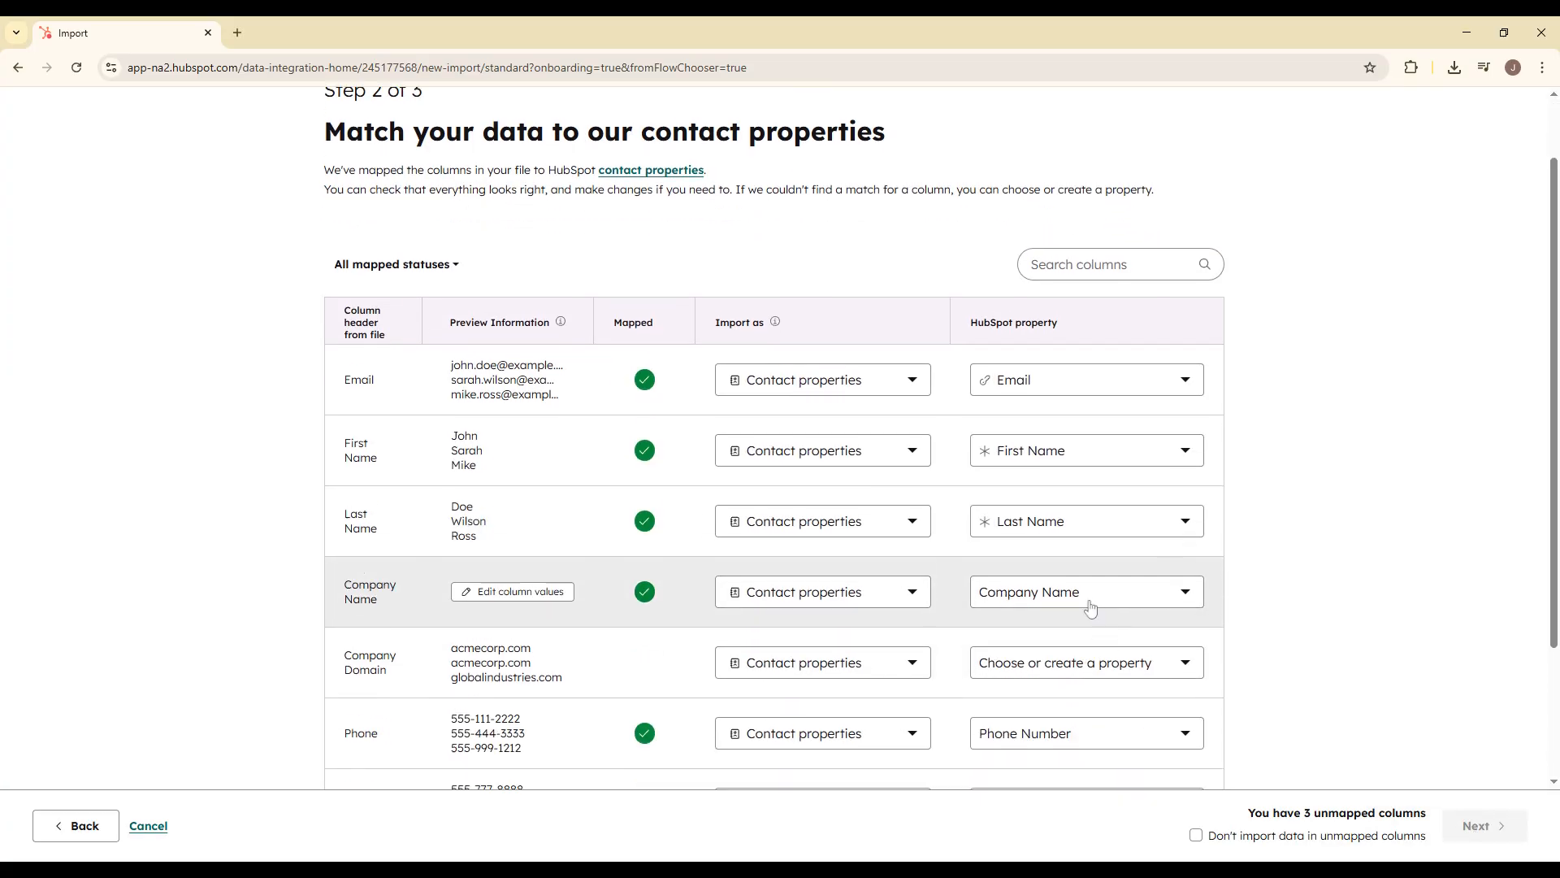
mouse_move(1057, 450)
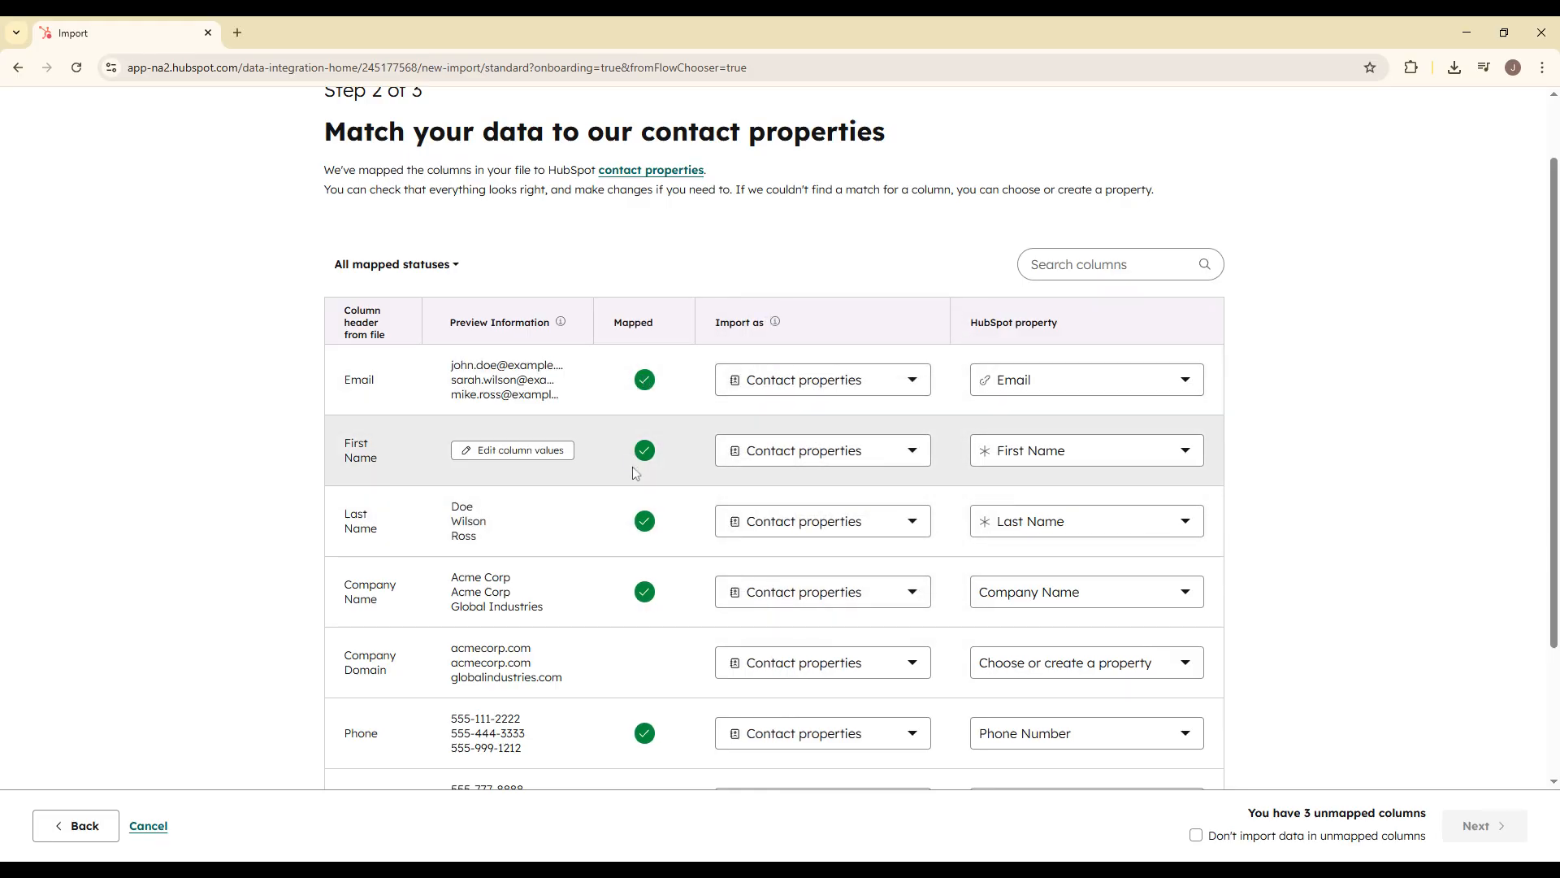
click(75, 826)
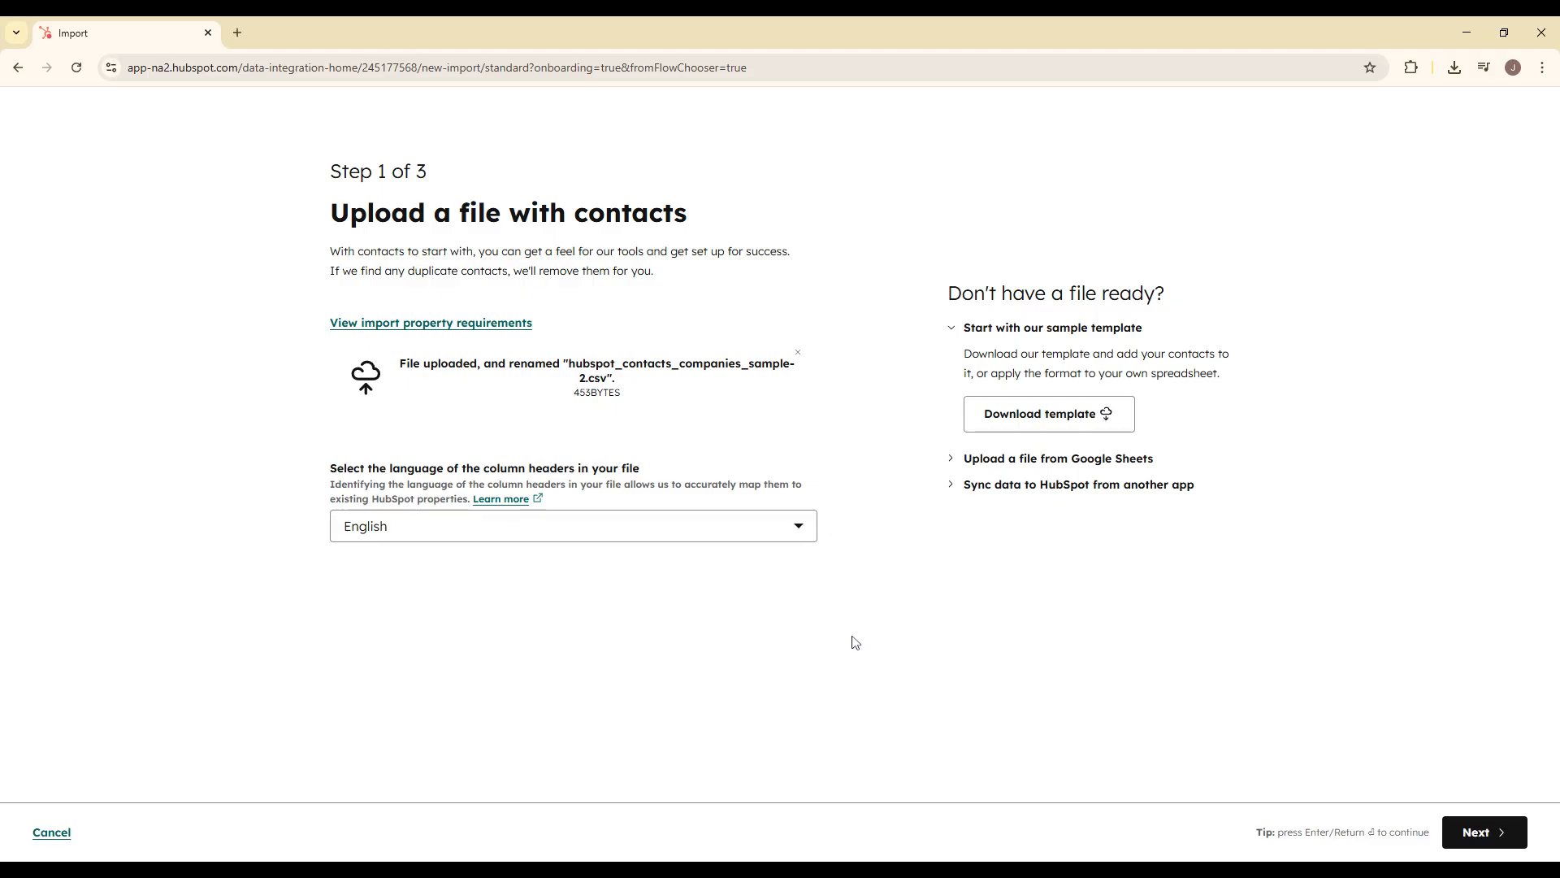
click(1475, 833)
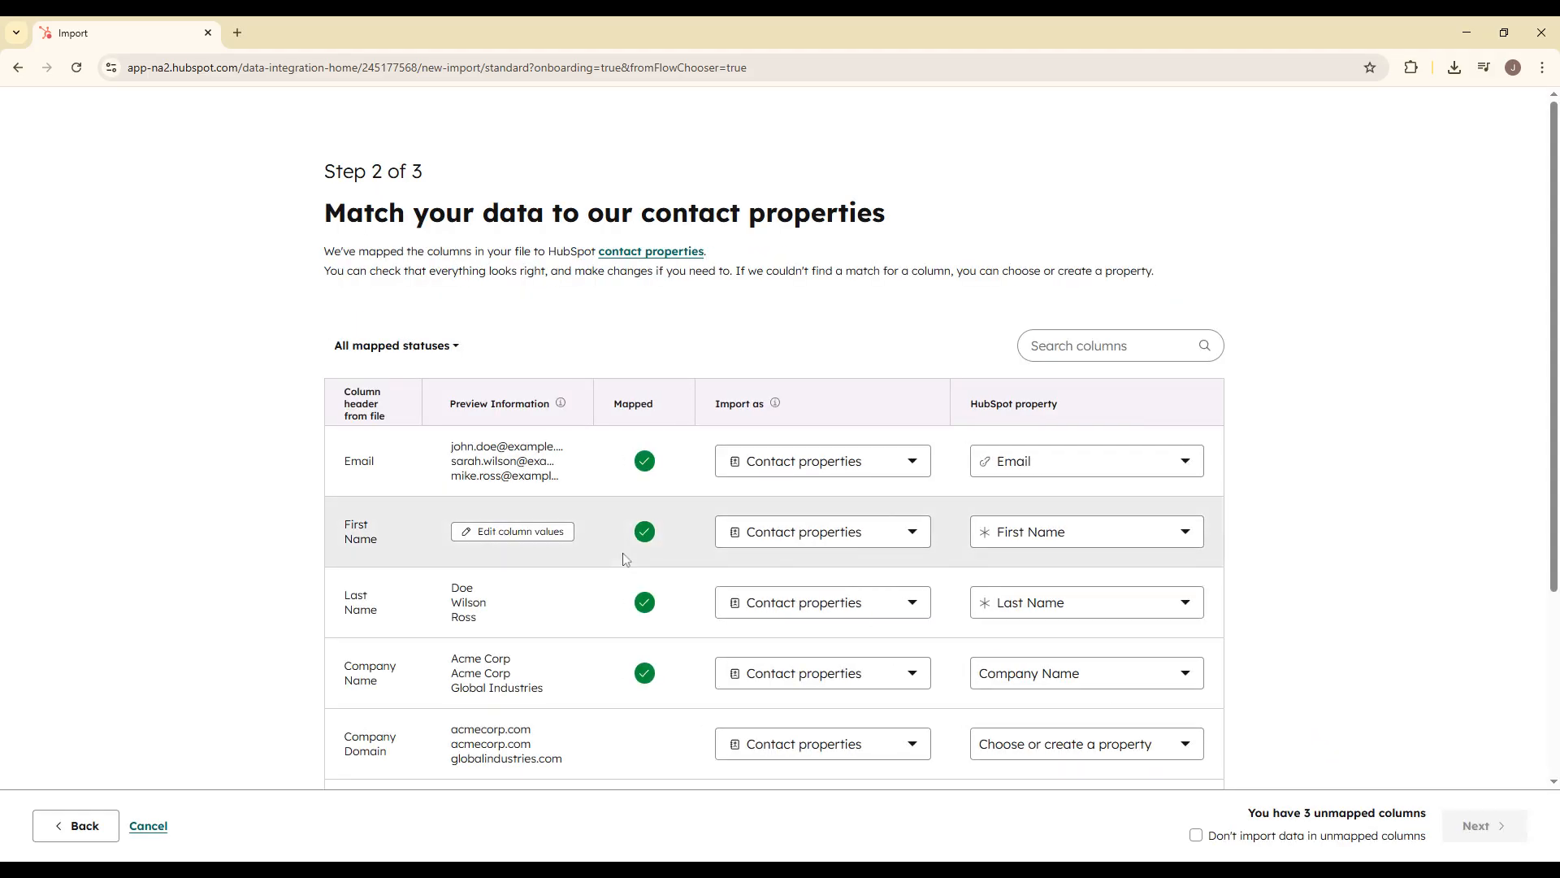
scroll(626, 559, down, 3)
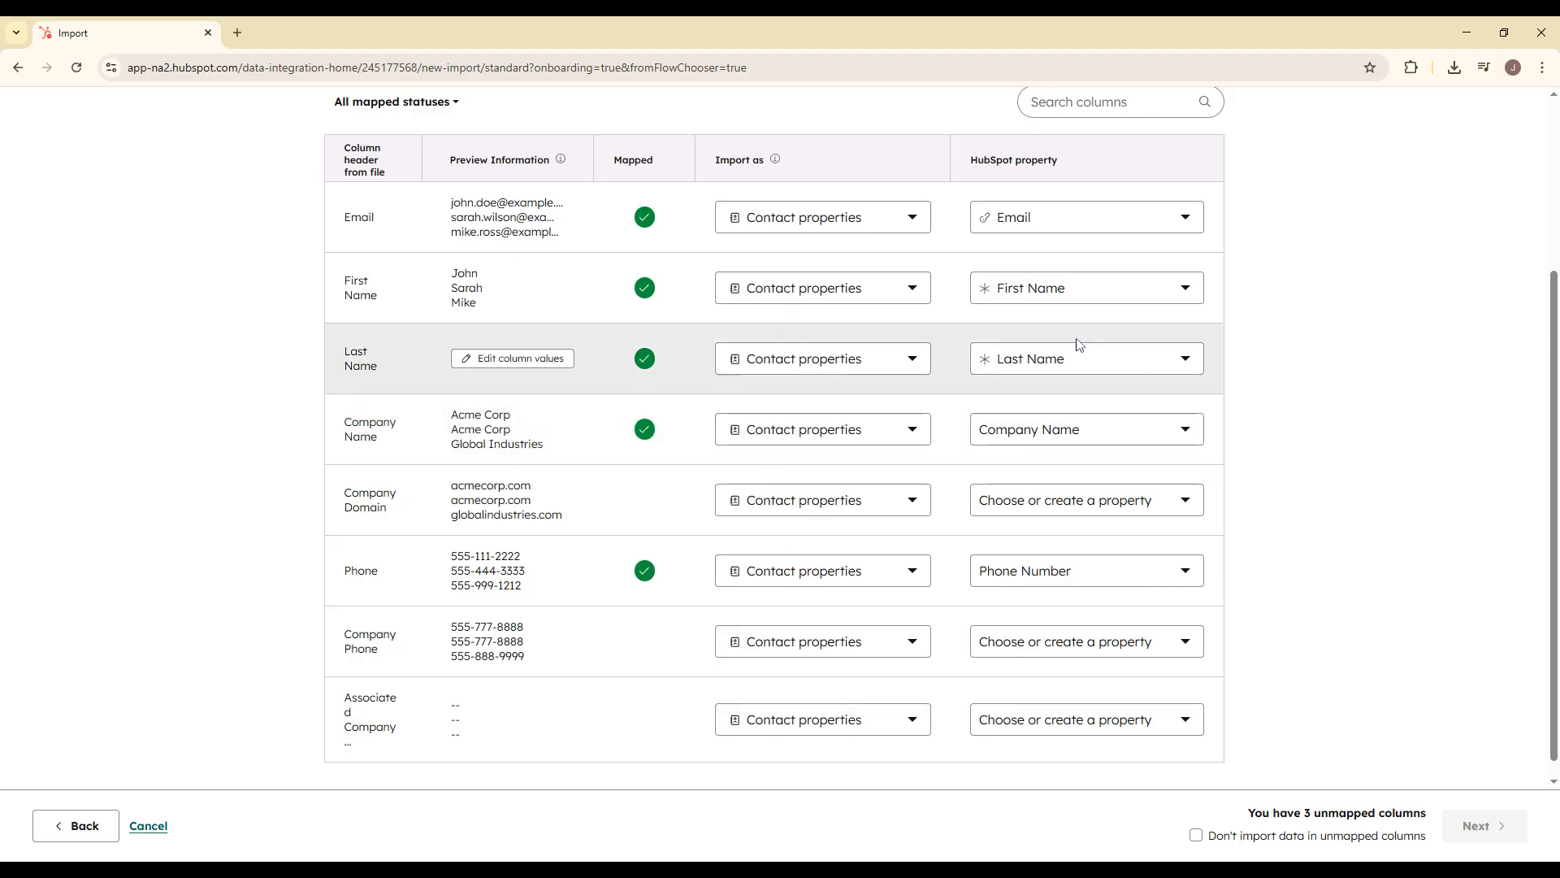
scroll(783, 330, up, 1)
click(1027, 309)
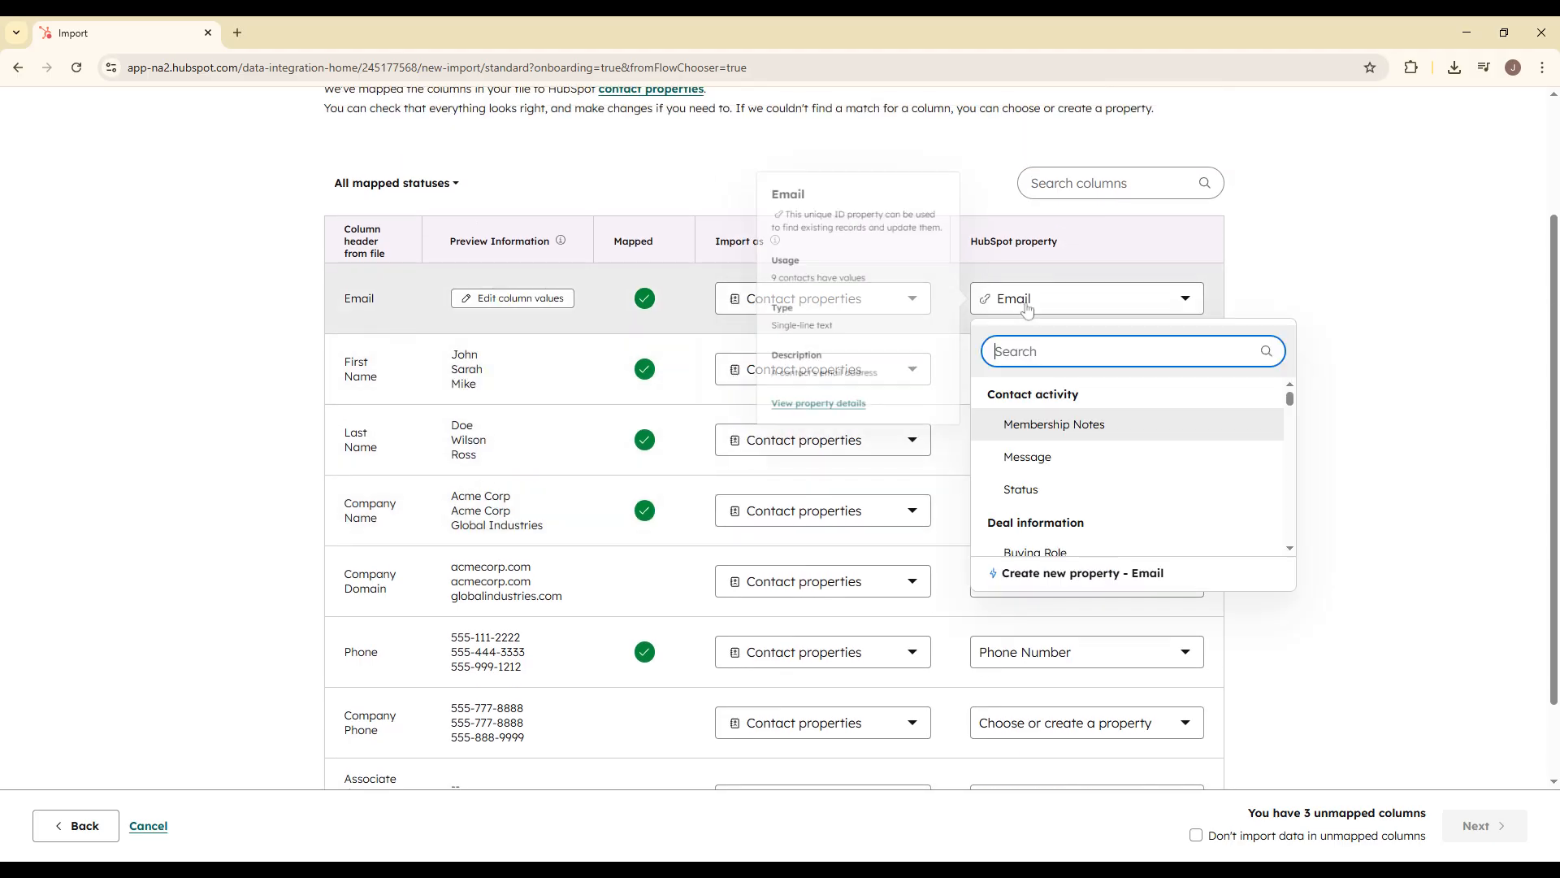
click(1027, 309)
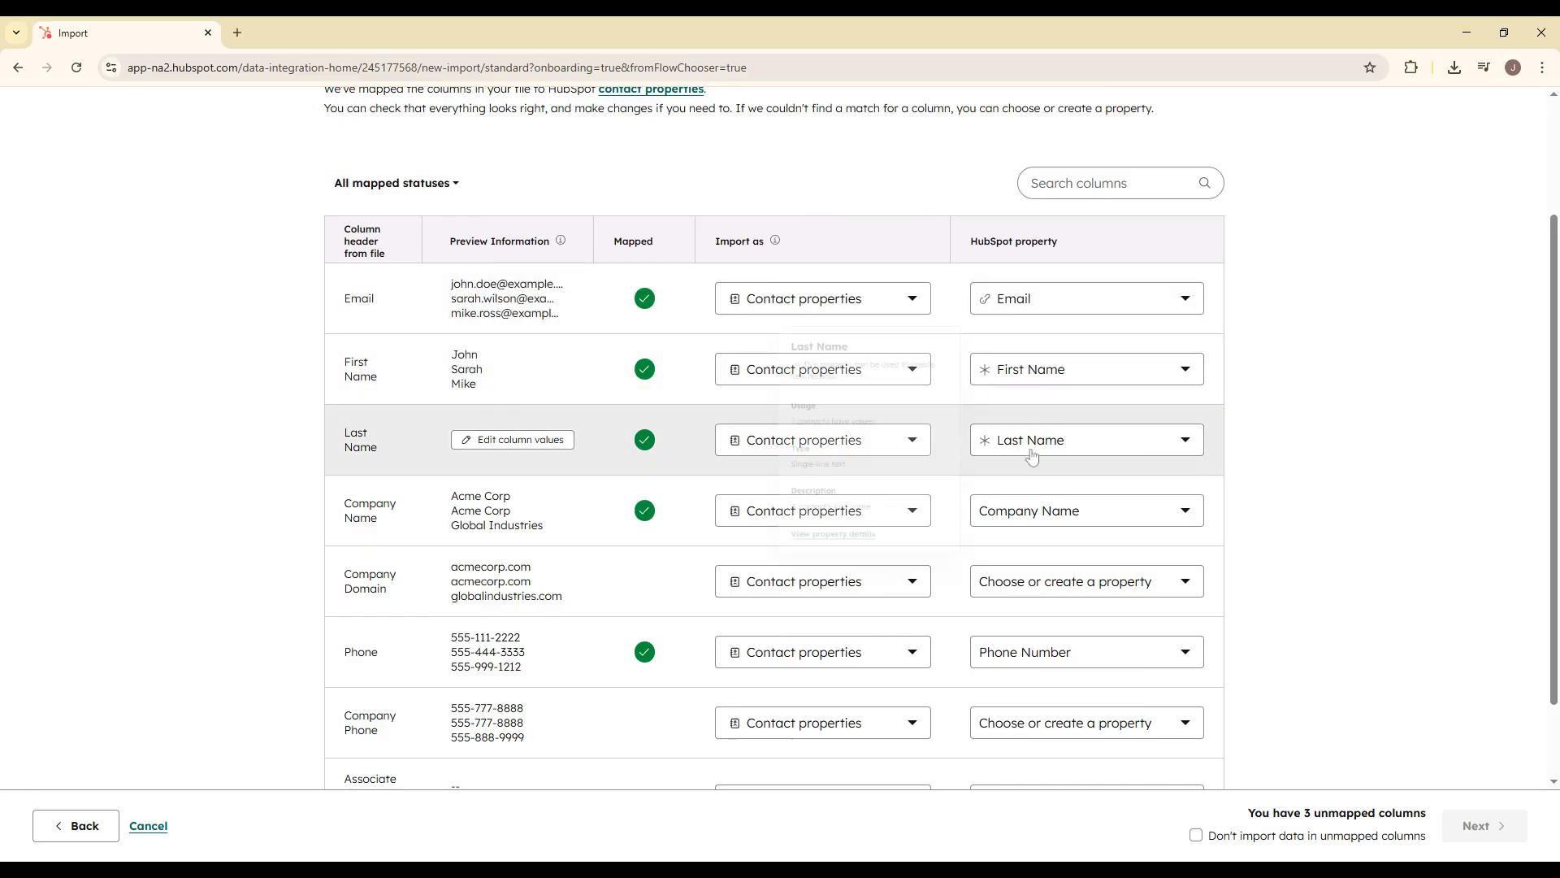
scroll(1032, 516, down, 1)
scroll(1057, 492, up, 3)
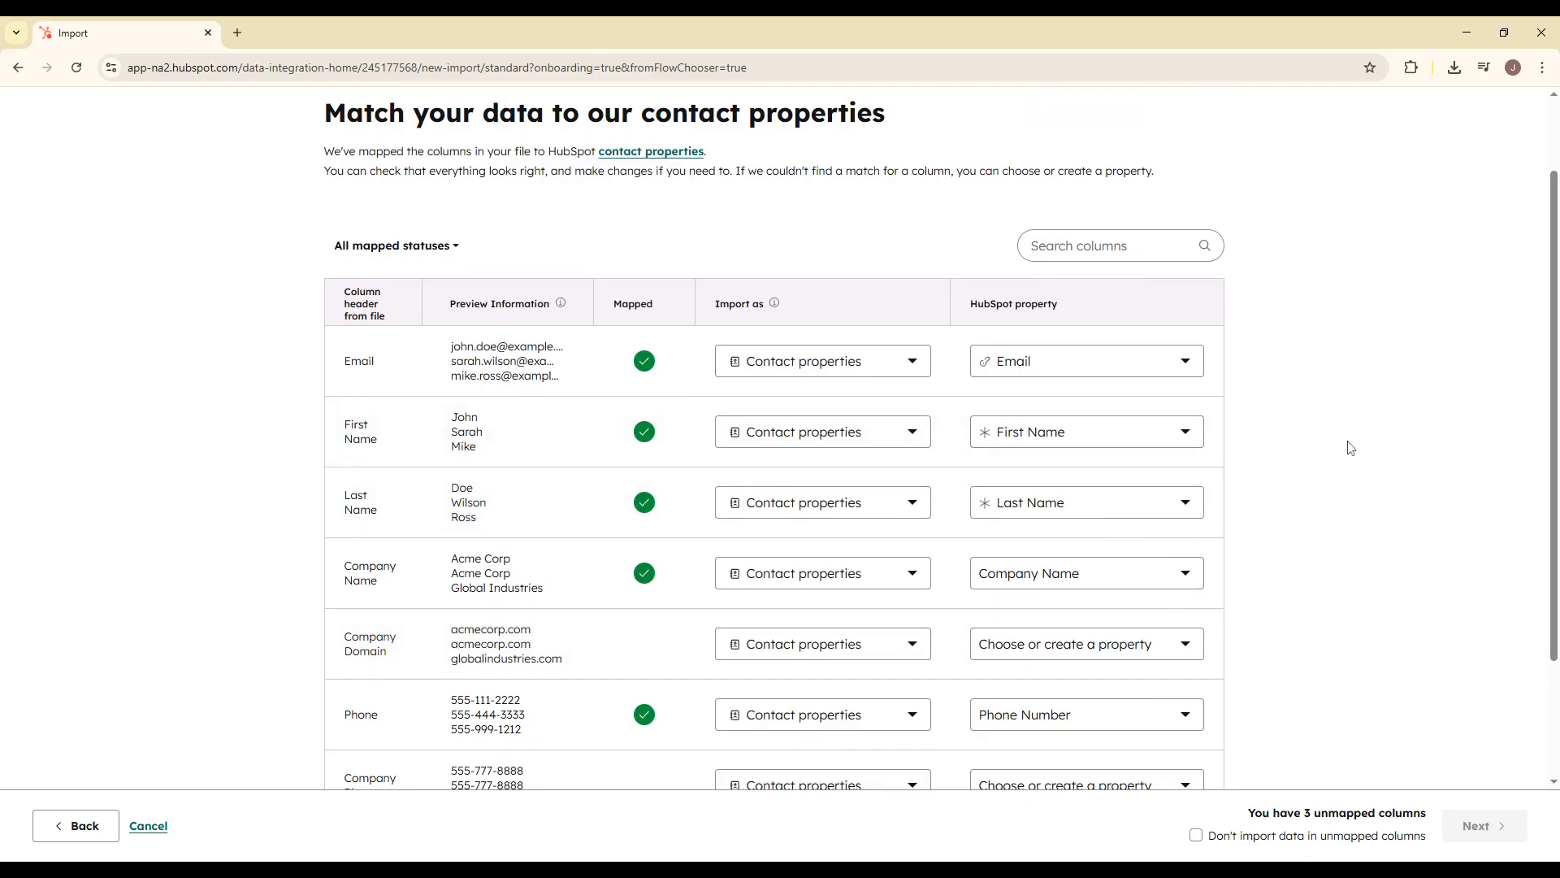
scroll(1351, 447, down, 1)
scroll(1346, 443, down, 1)
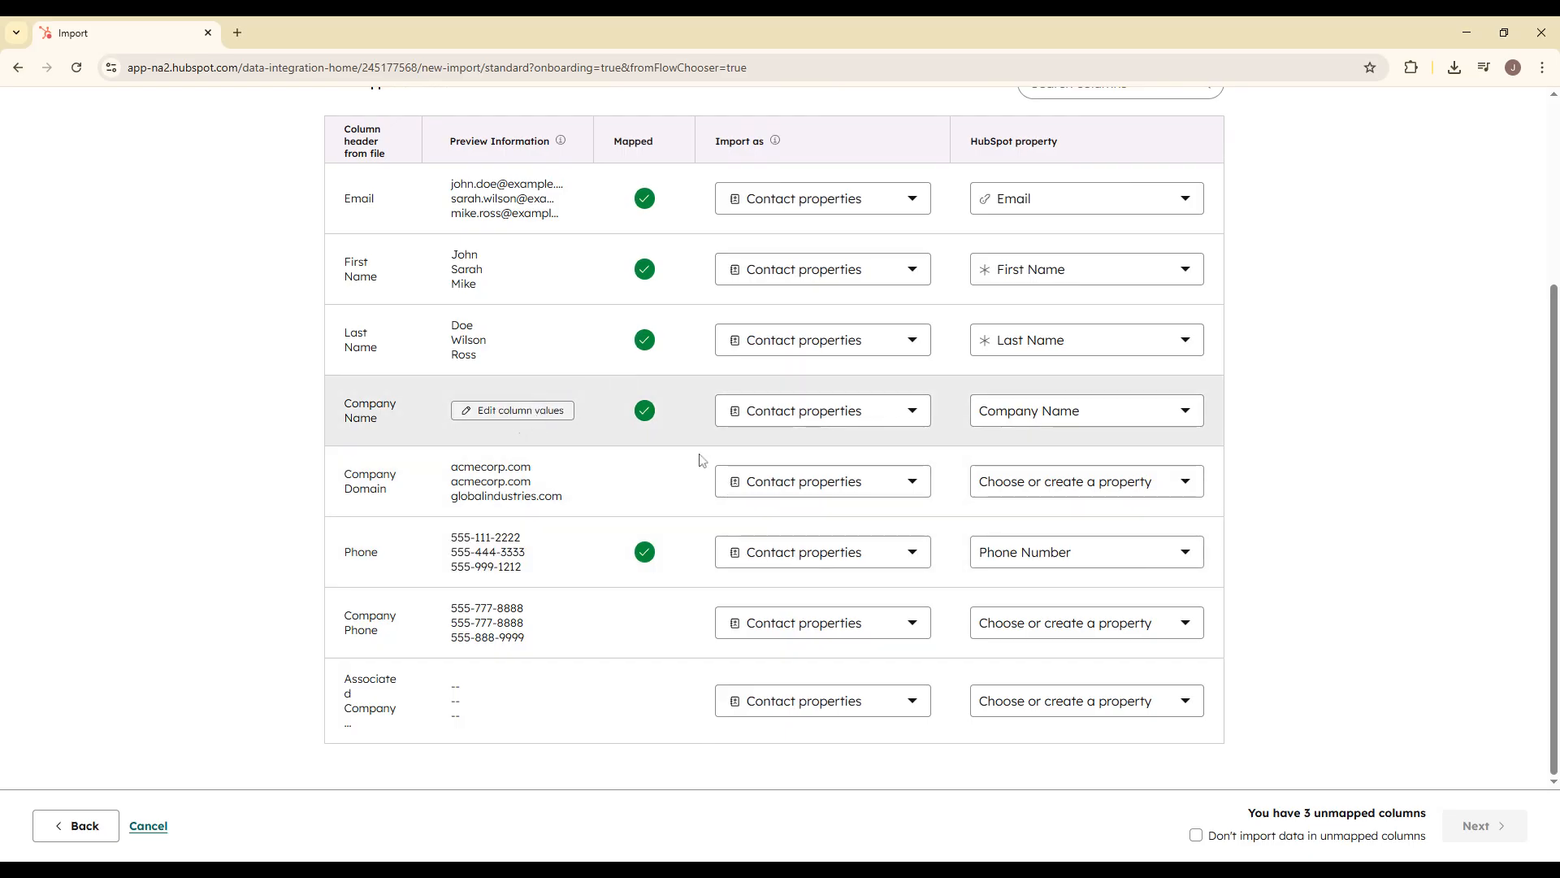
Step: Map the Company Phone column to the Mobile Phone Number property
click(858, 634)
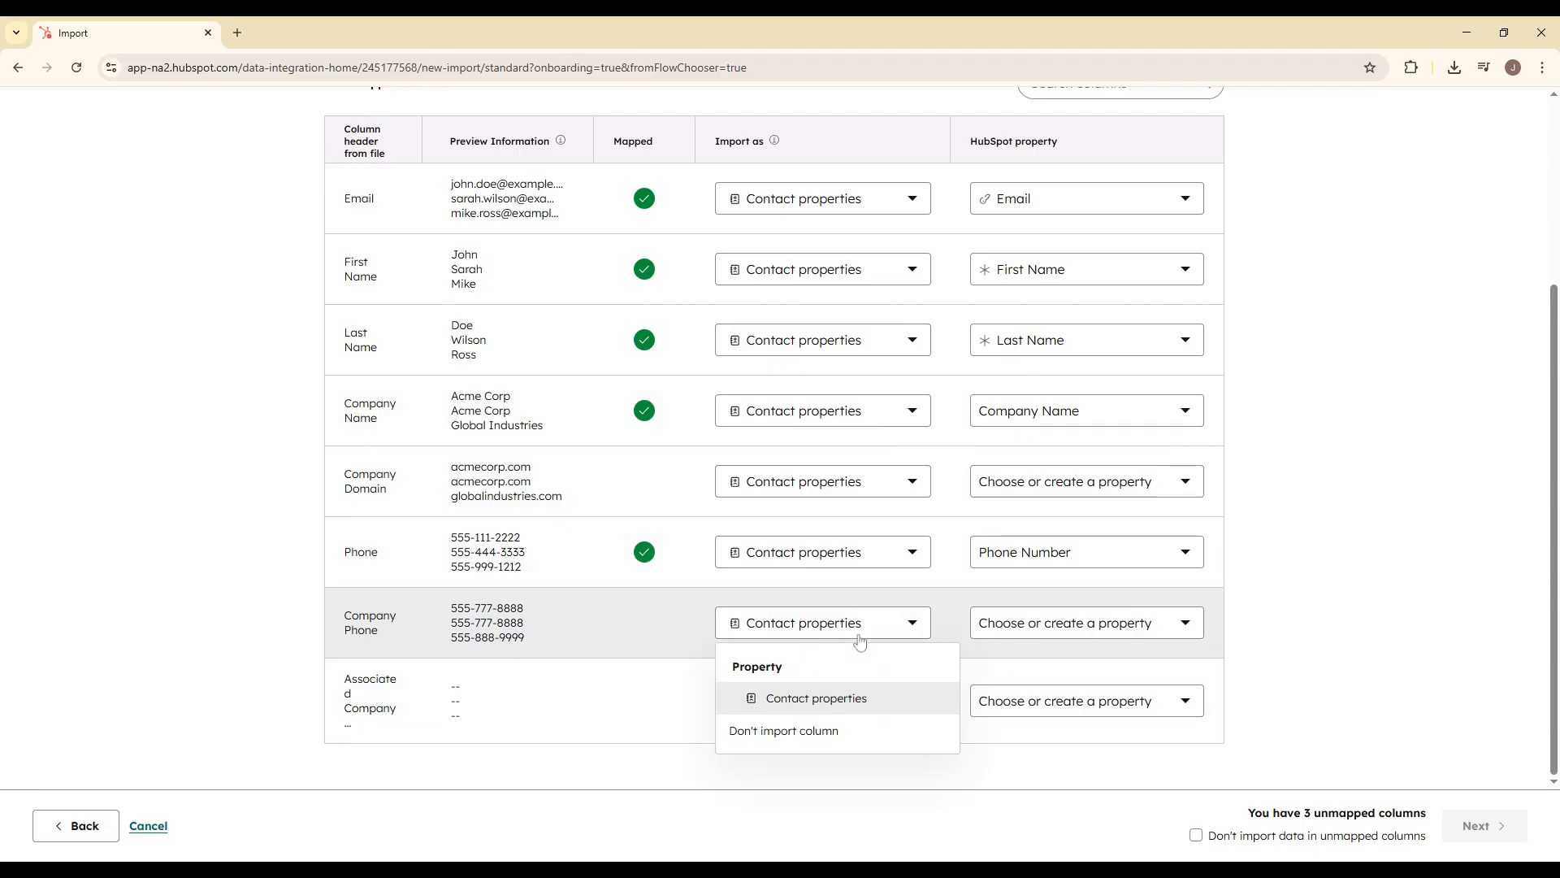
click(1079, 631)
text(p)
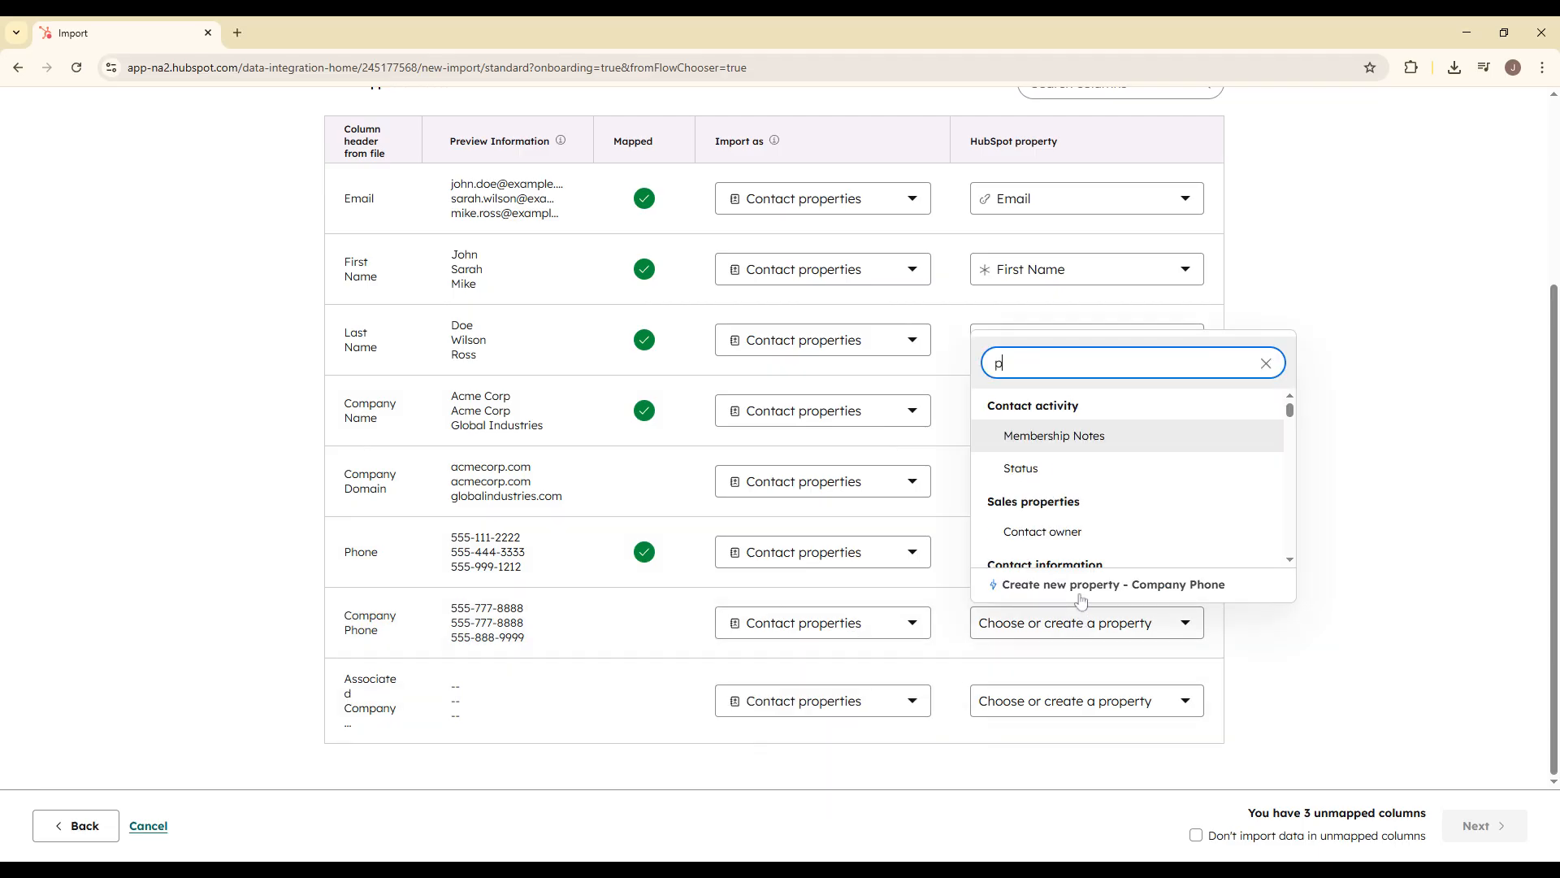
text(ho)
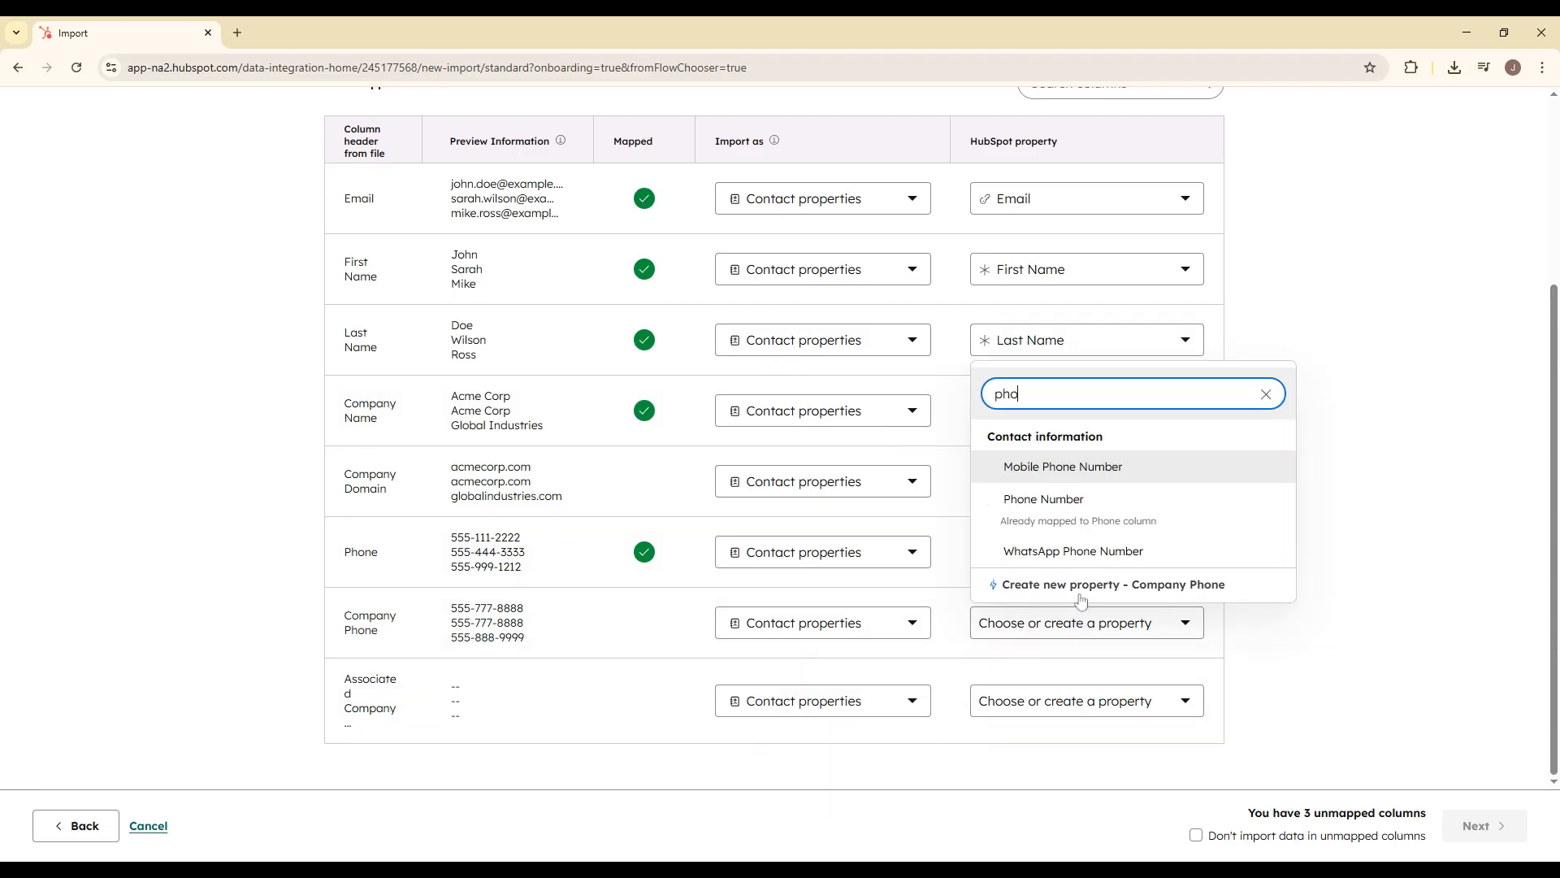
click(1118, 481)
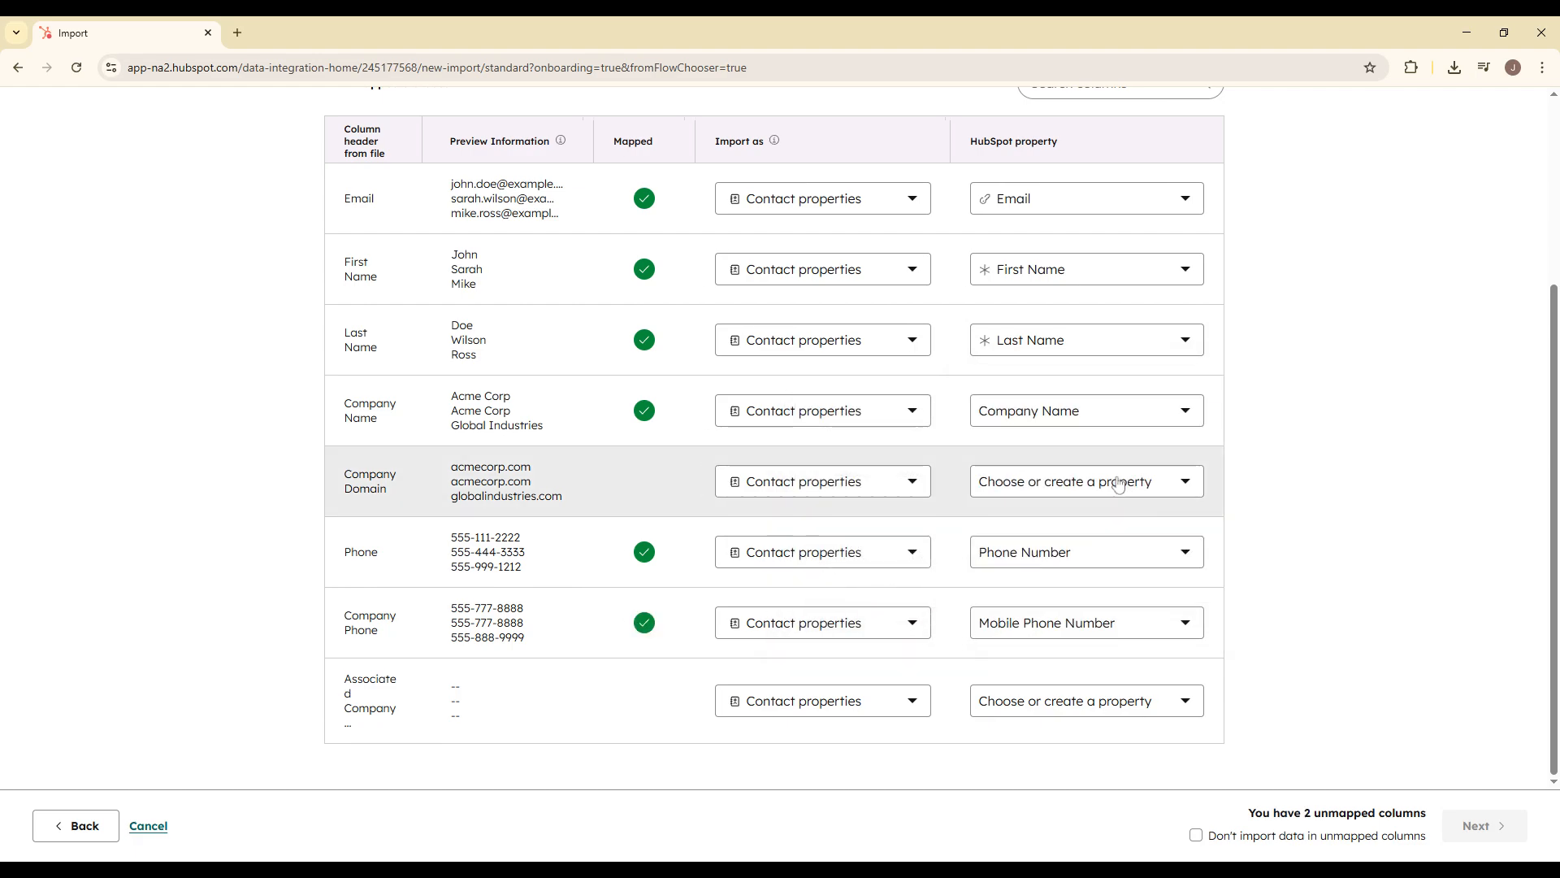
Step: Map the Associated Company ID column to the Company Name property
click(1110, 714)
text(co)
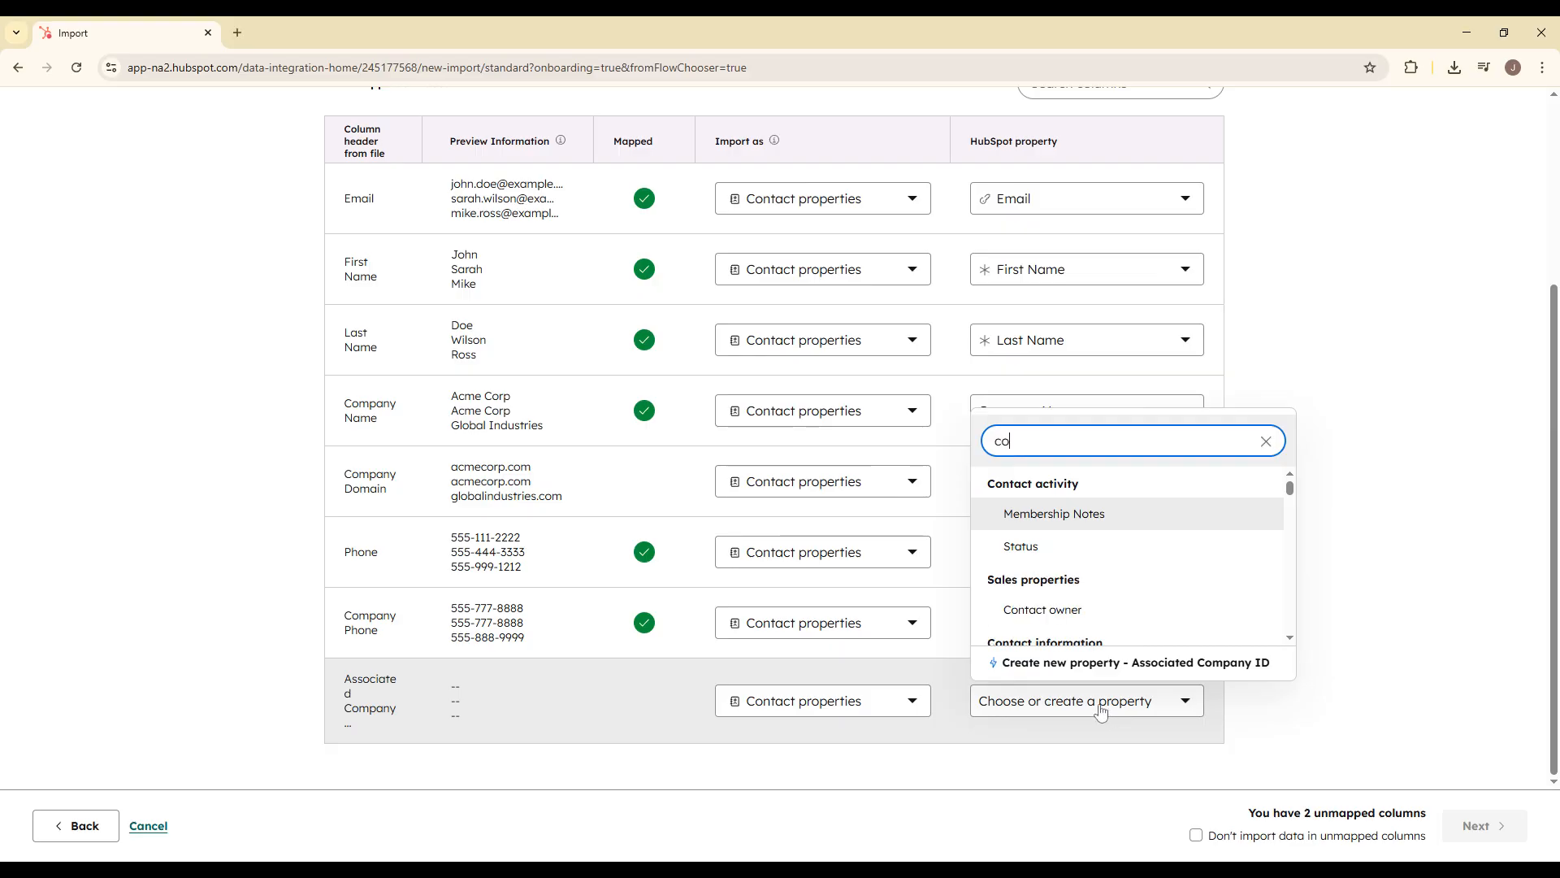
text(mpa)
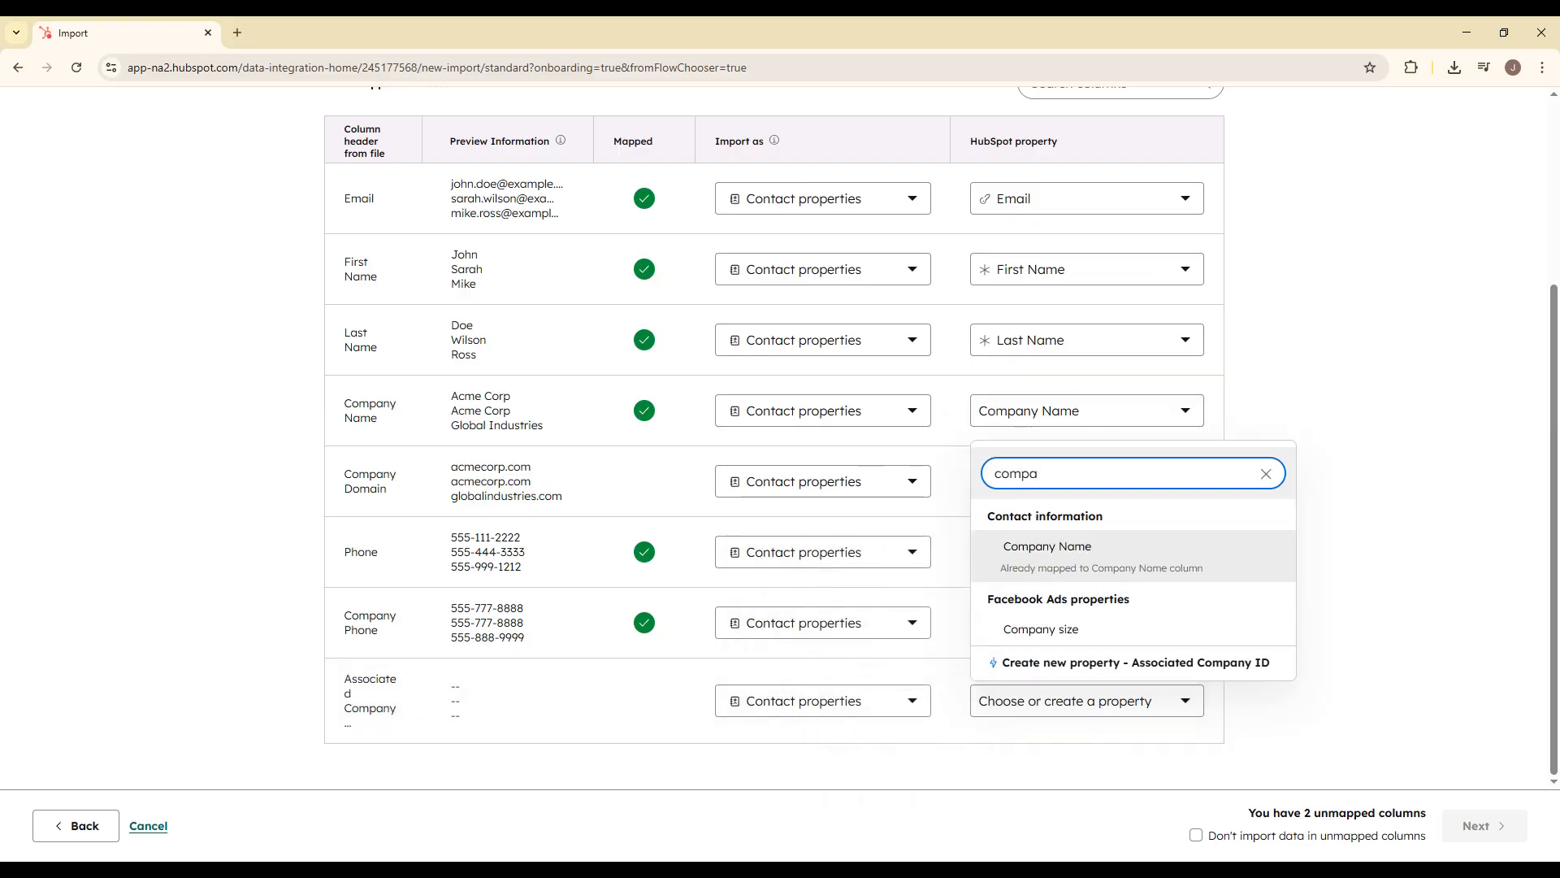
click(1245, 567)
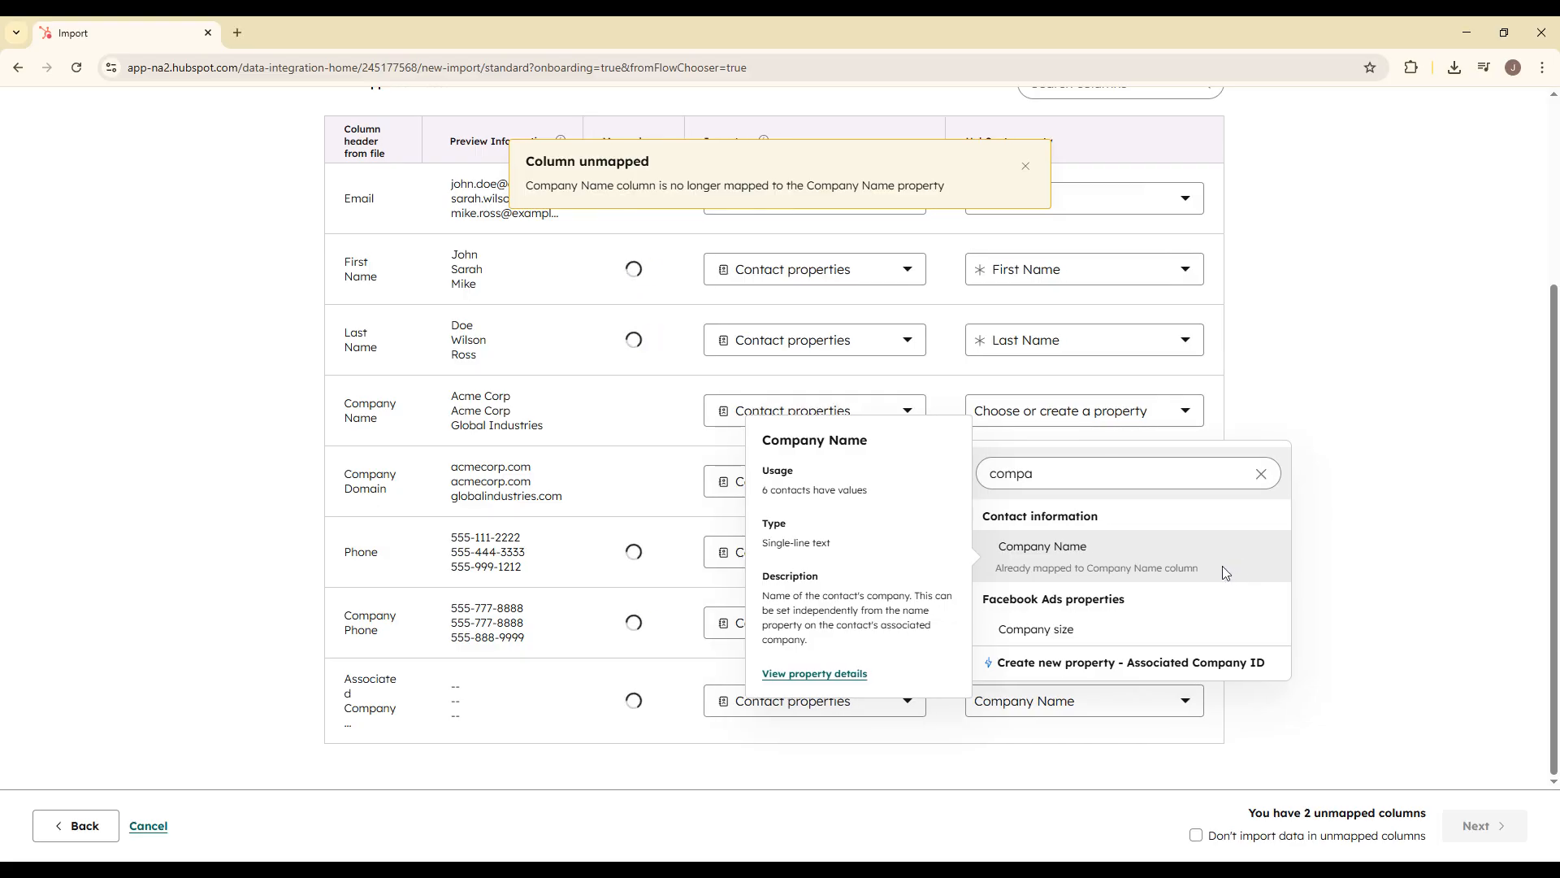
click(1266, 474)
Step: Search the properties for "email" and choose Email again for the Email column
click(1138, 211)
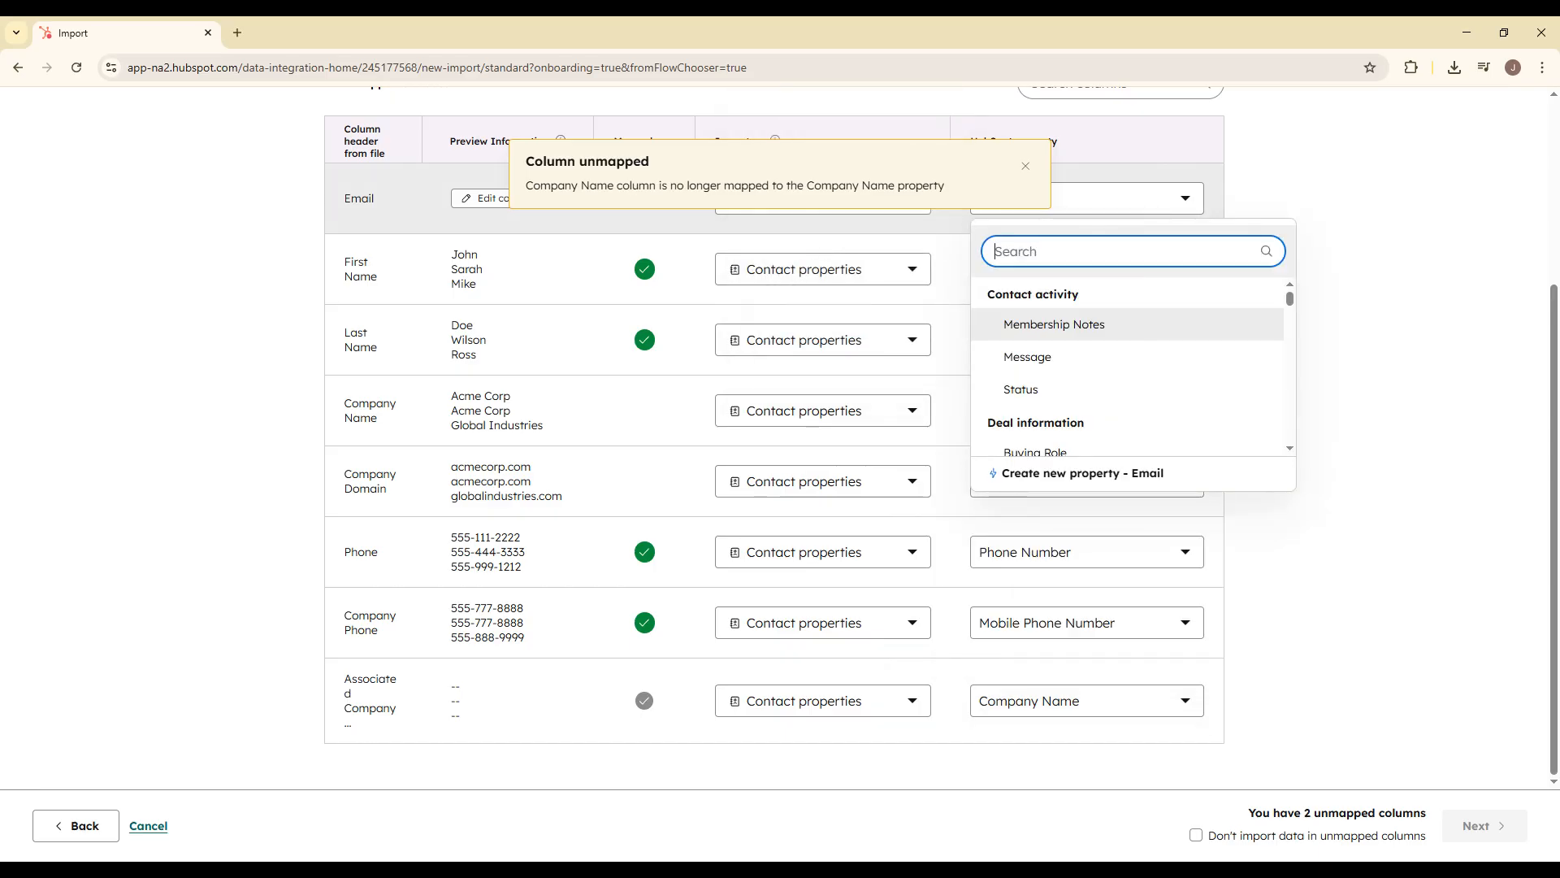
text(em)
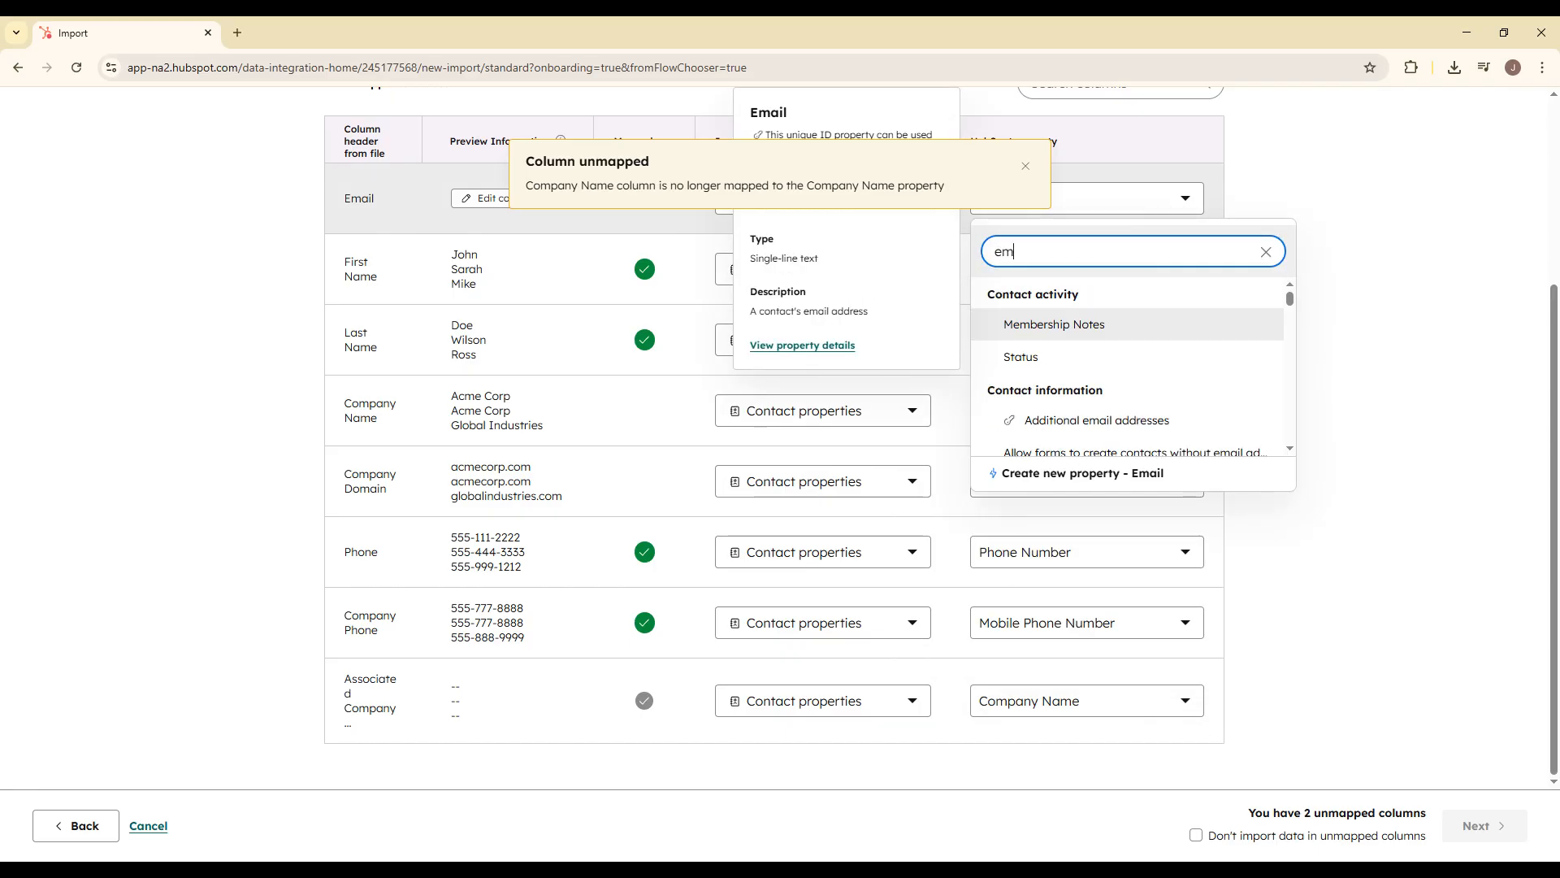
text(ail)
click(1073, 387)
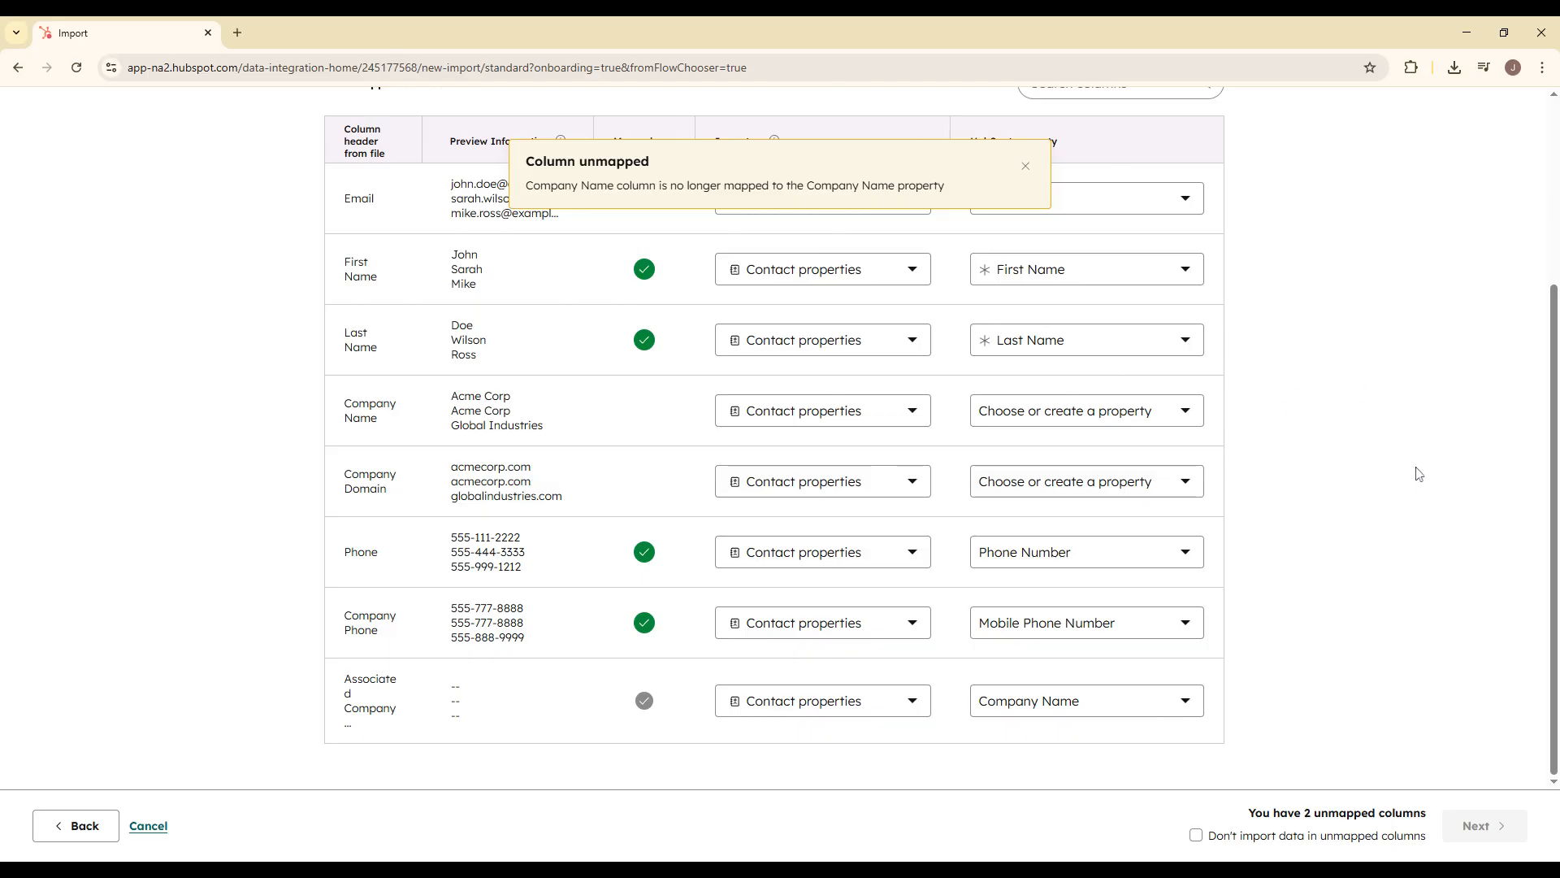
Step: Map the Company Name column to the Company Name property in place of the Associated Company ID column
scroll(1209, 772, up, 1)
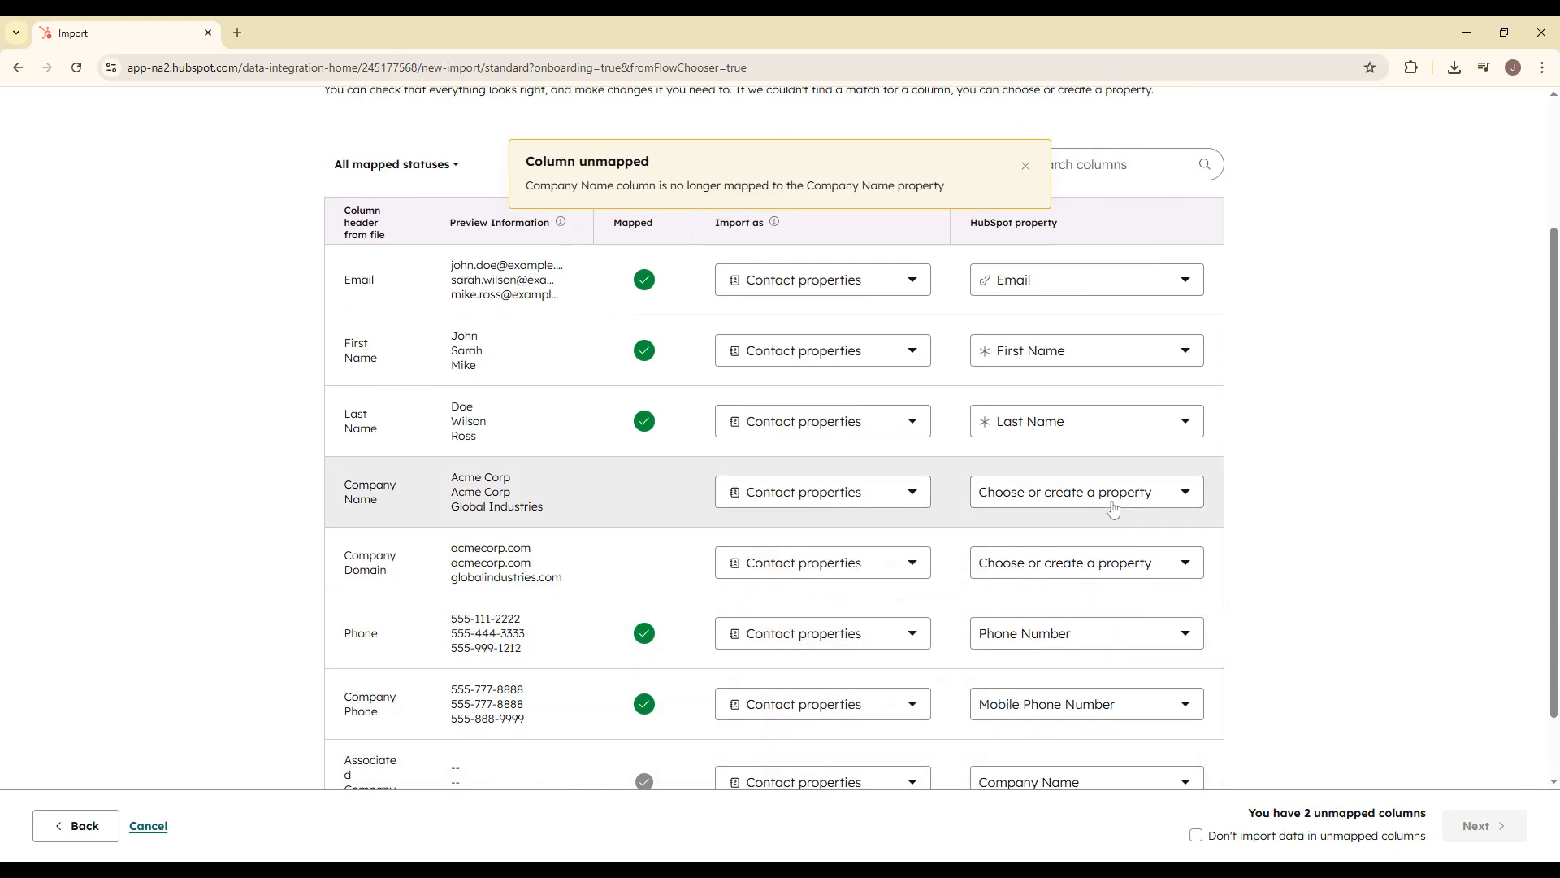
scroll(1113, 508, down, 1)
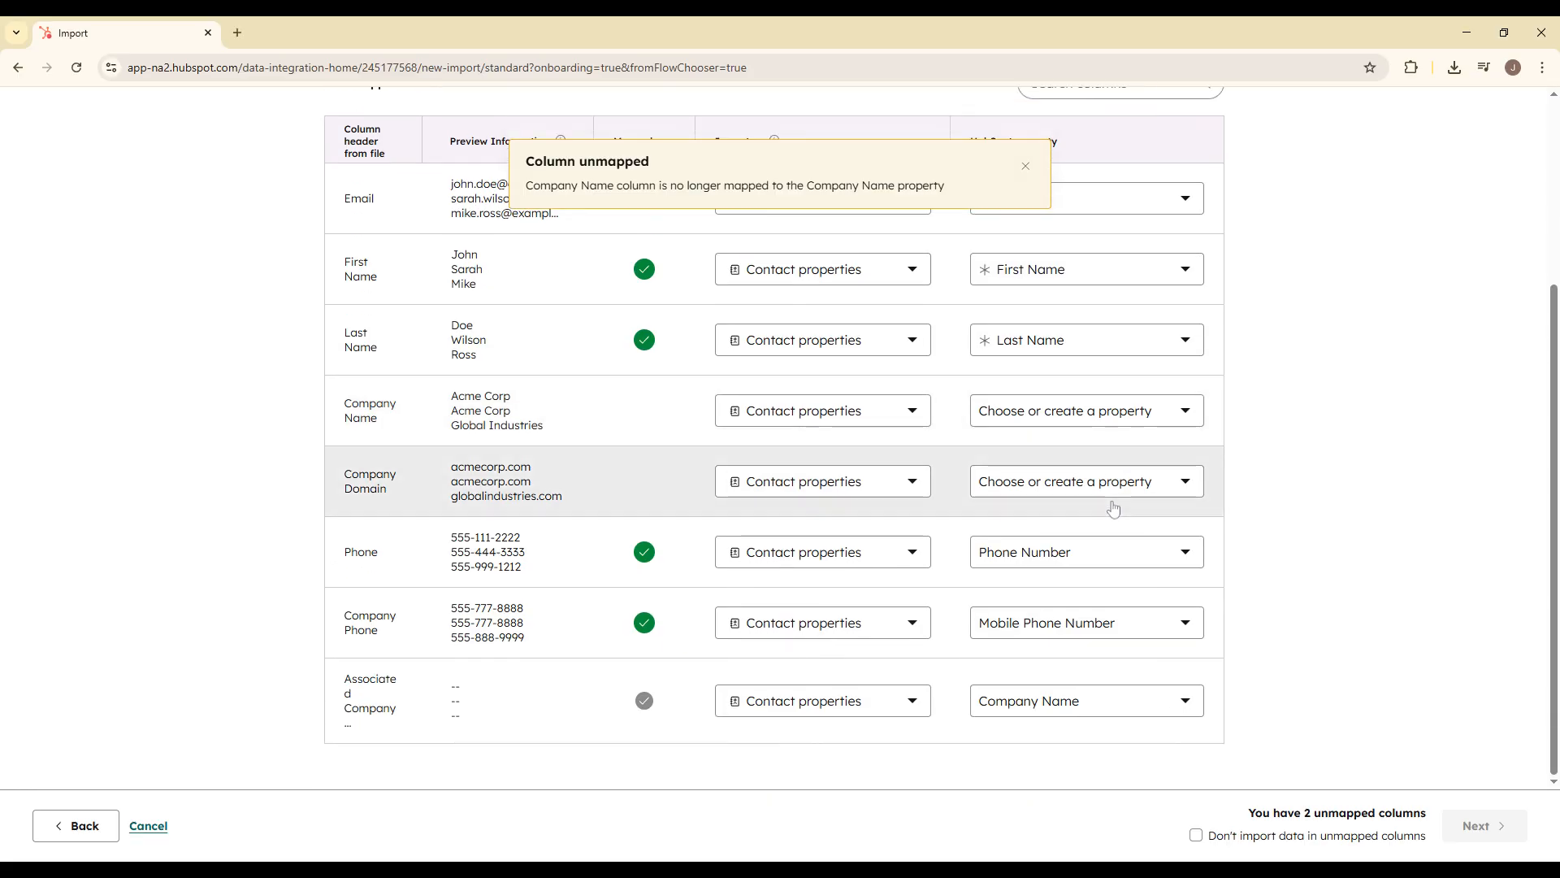
click(1072, 431)
text(c)
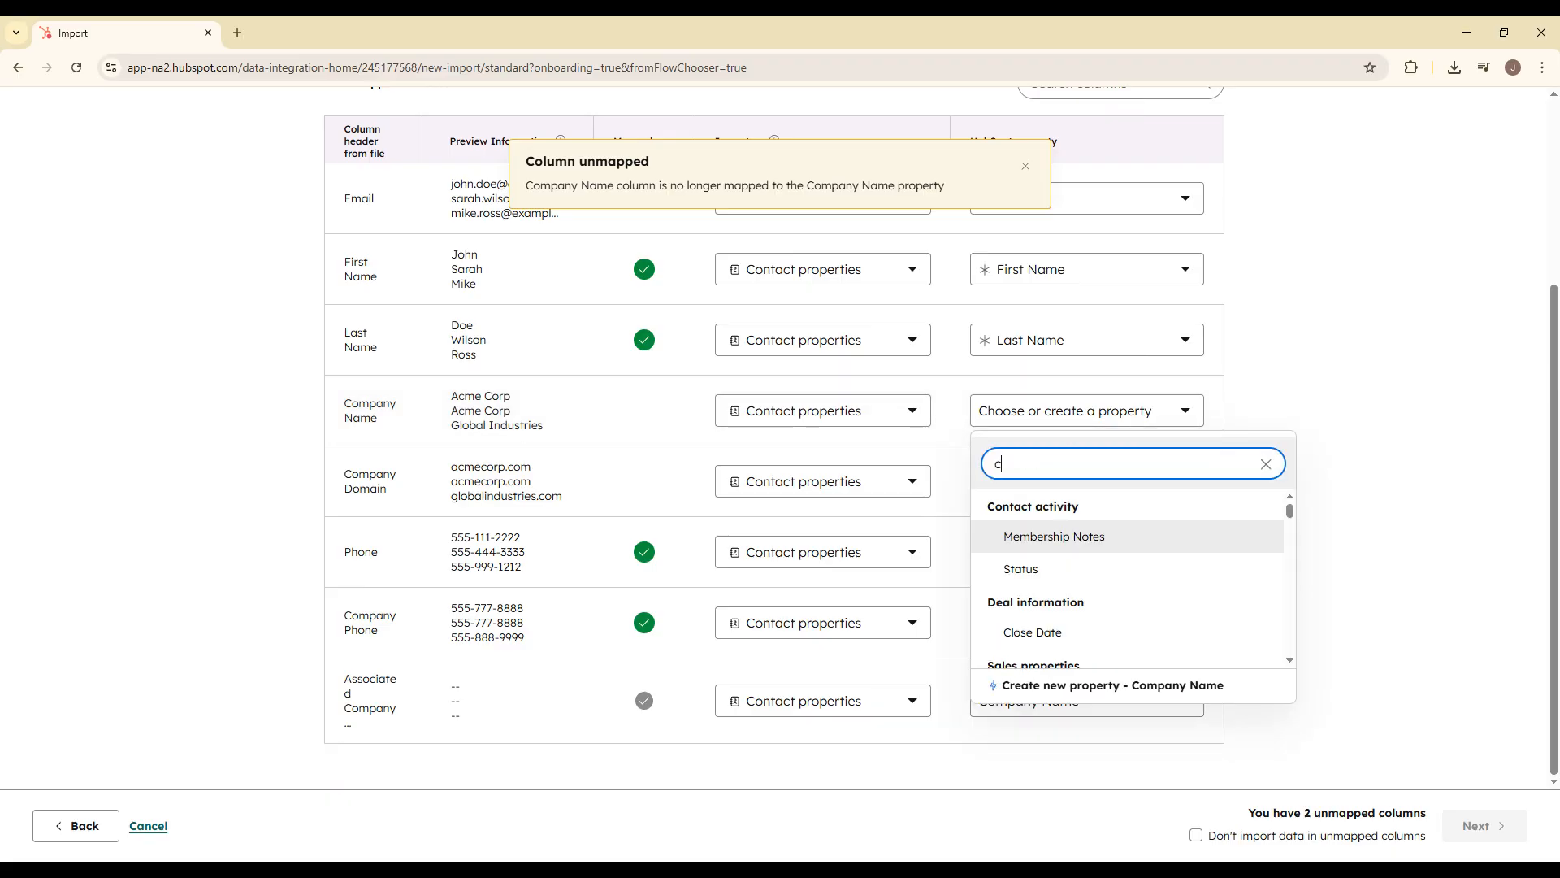
text(ompa)
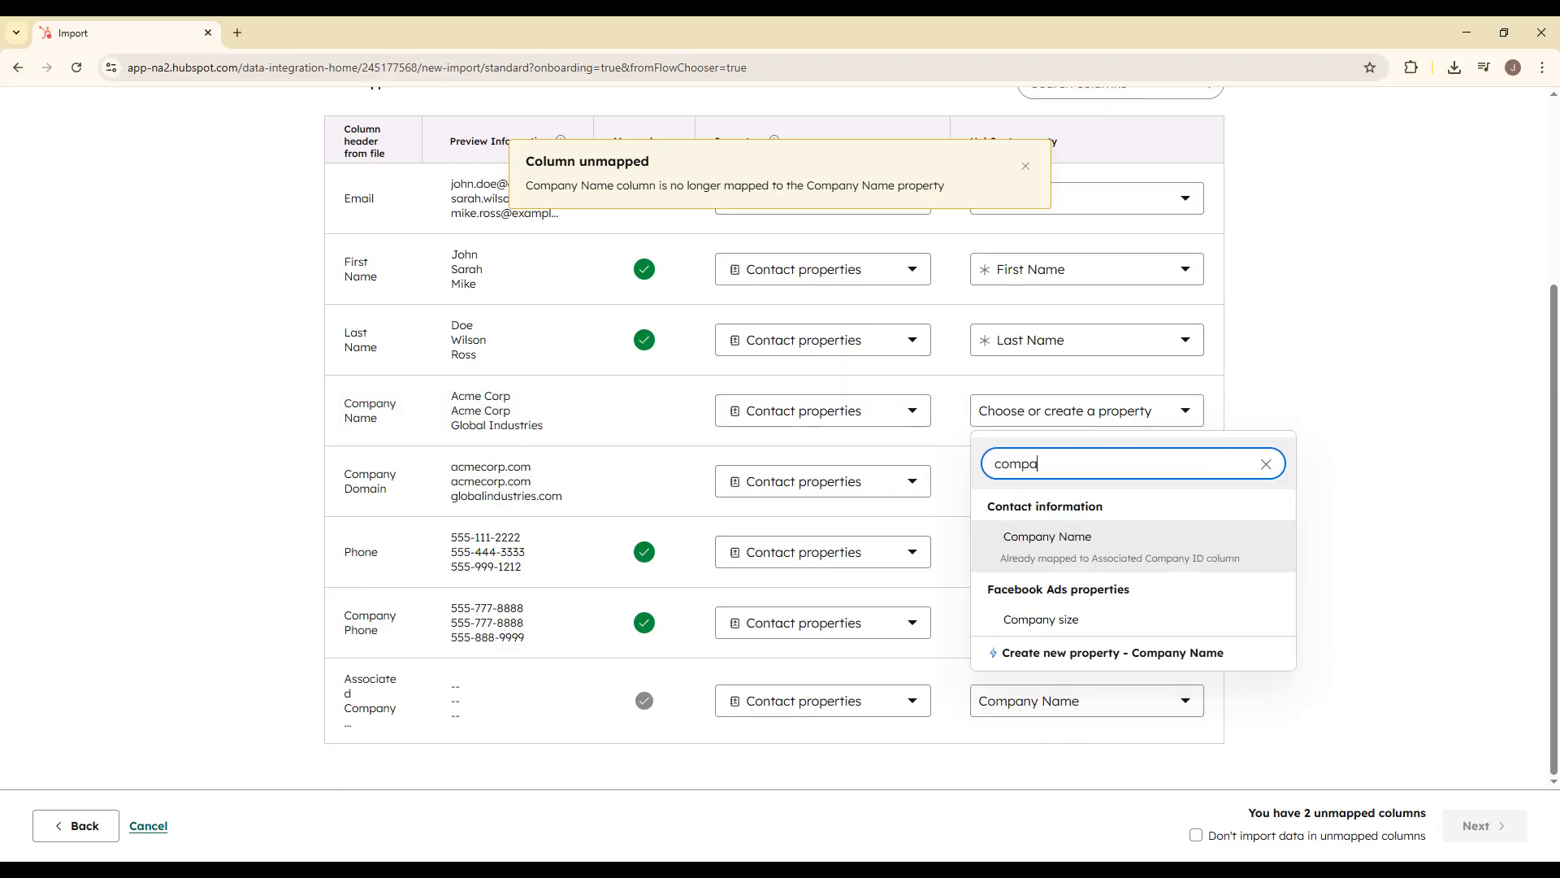
click(1081, 549)
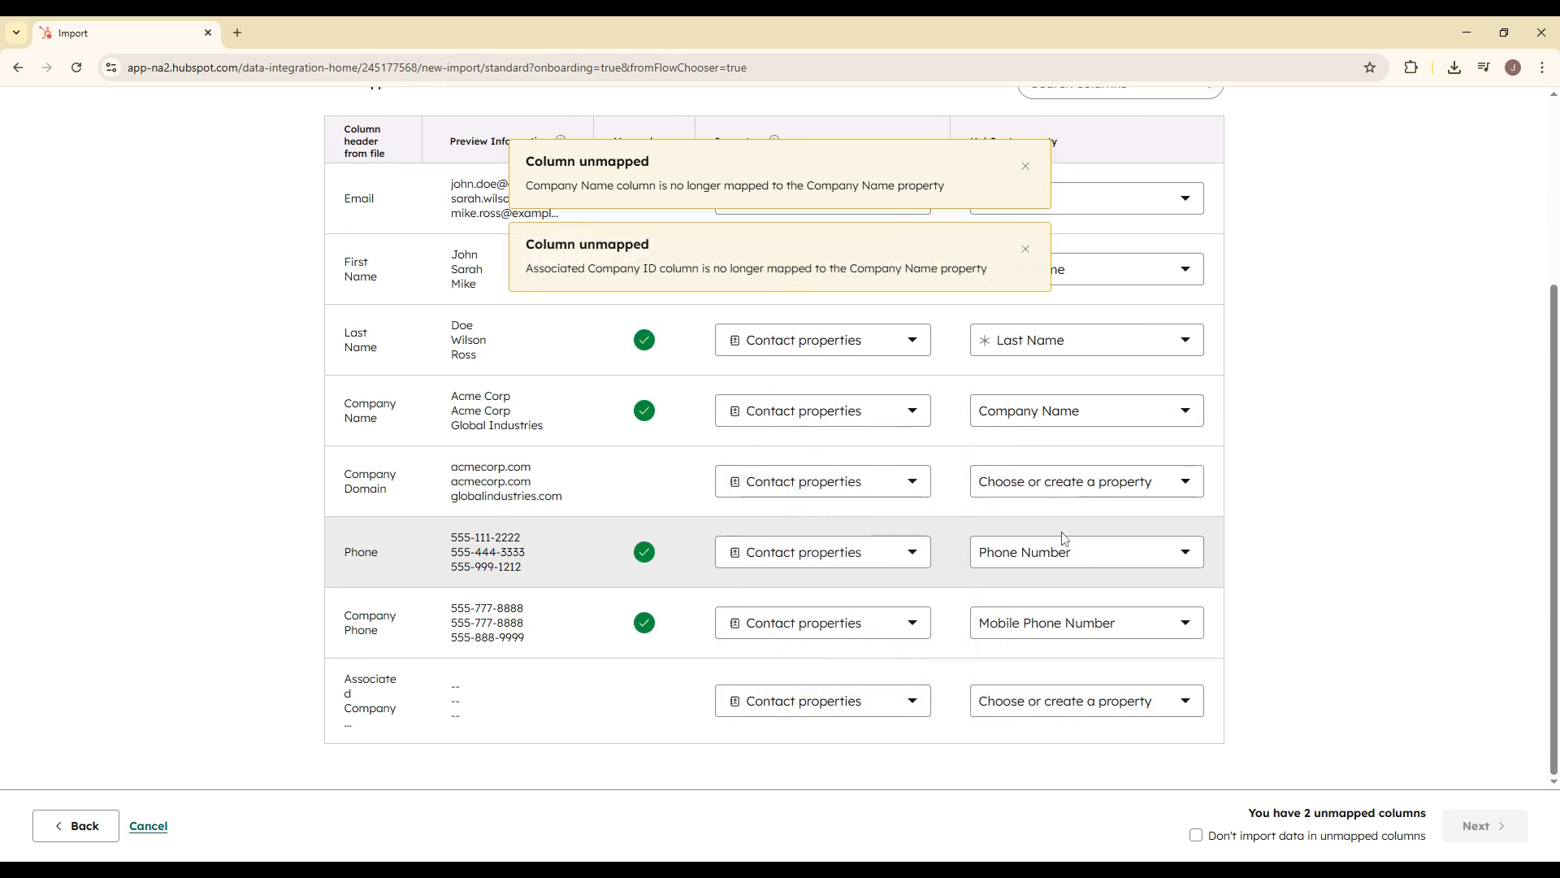
click(1072, 484)
text(domain)
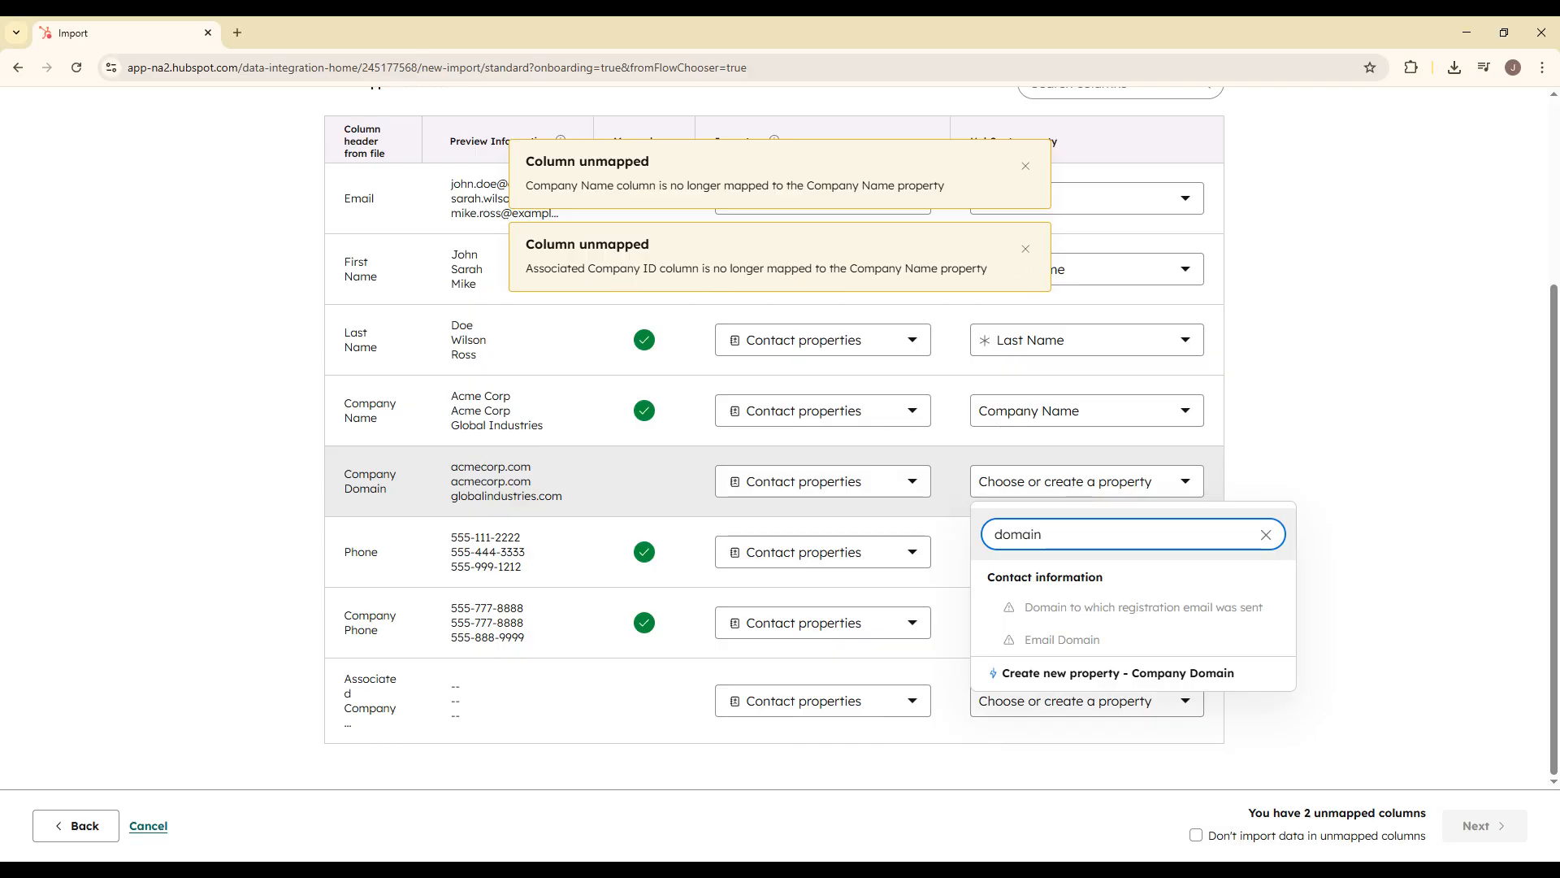
key(ctrl+a)
key(BackSpace)
click(1348, 710)
Step: Exclude data in unmapped columns and finish the import with the contact consent statement accepted
click(1197, 836)
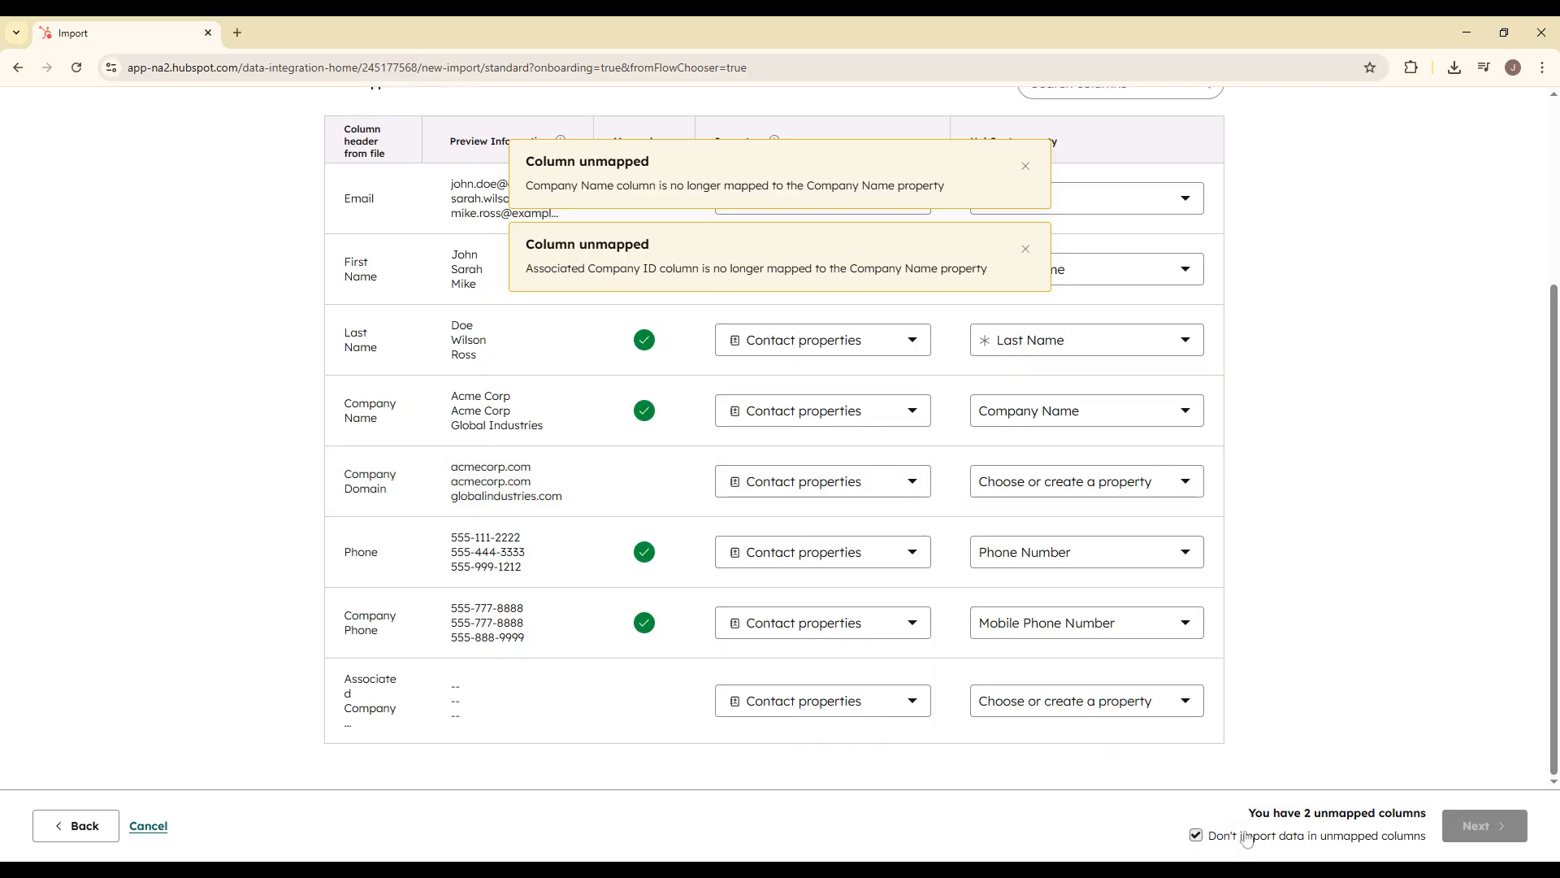
click(1481, 826)
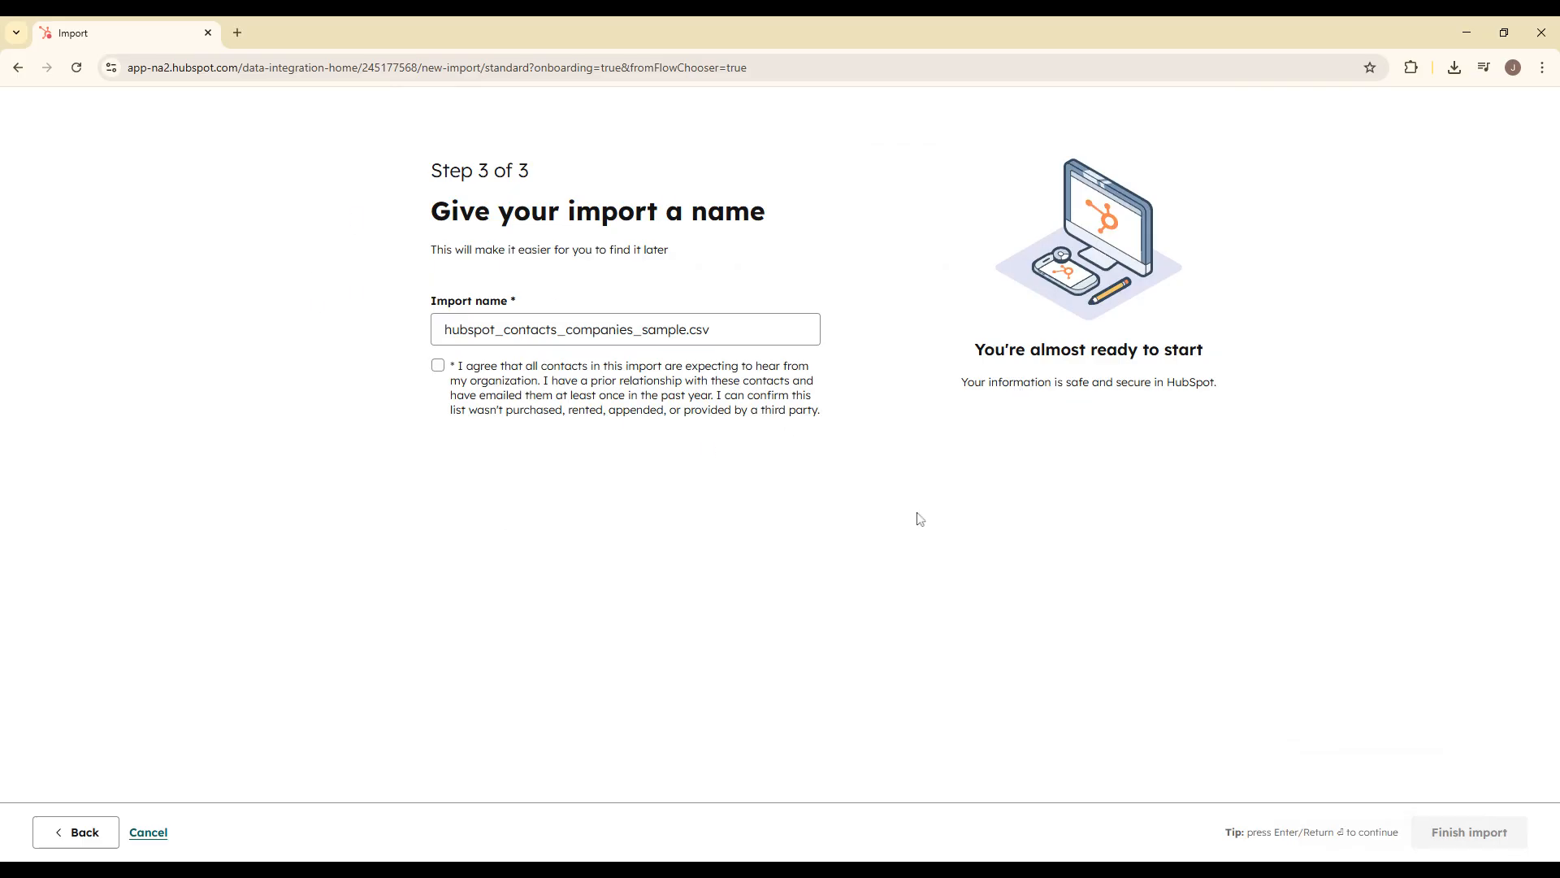
click(438, 365)
click(1489, 830)
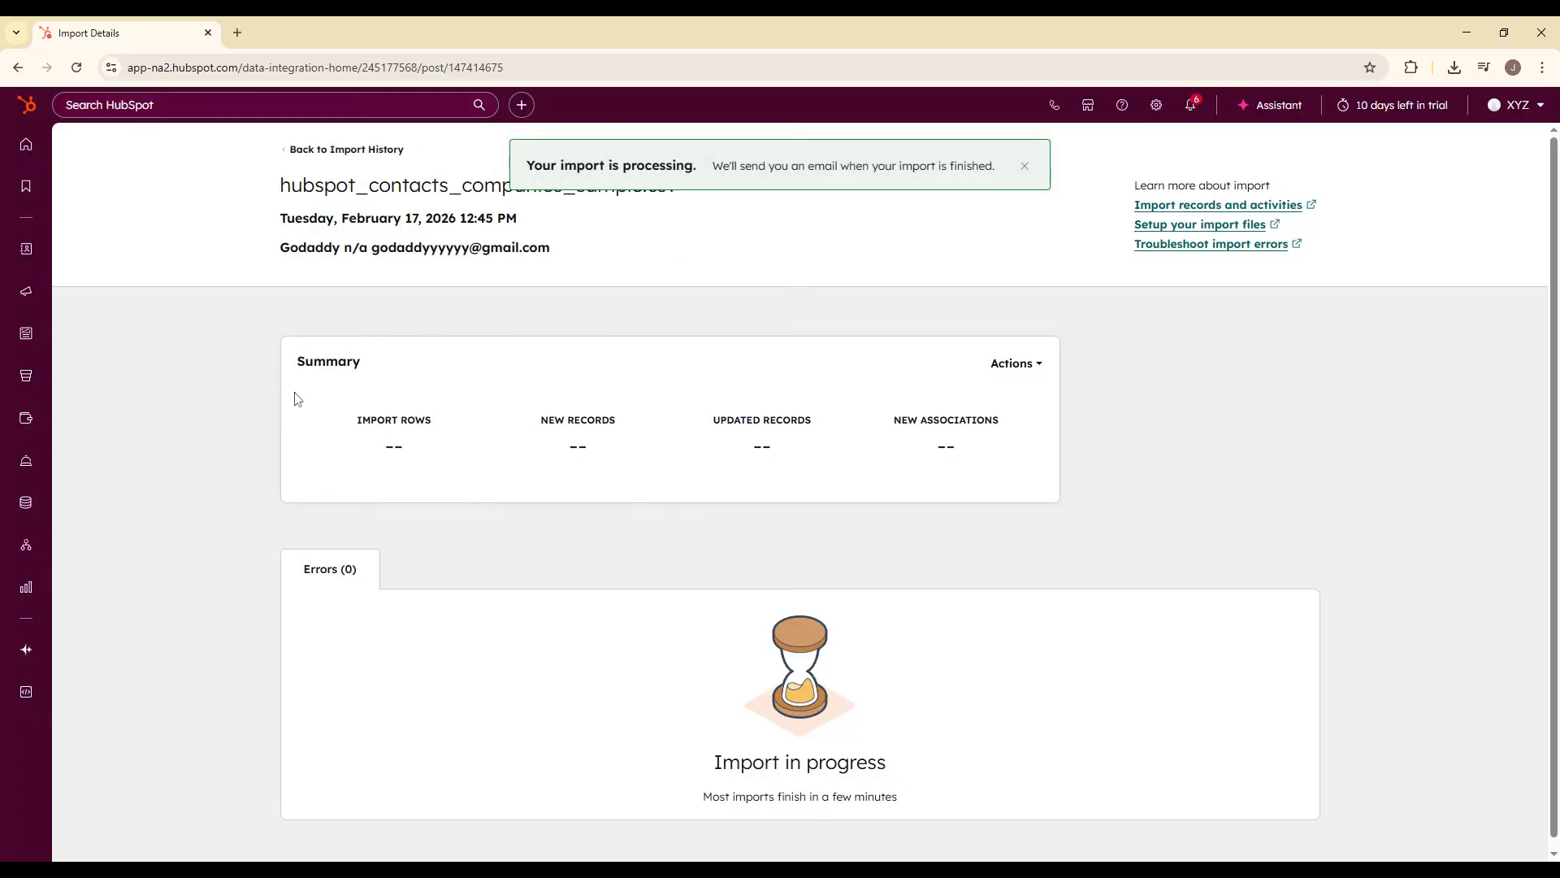
Step: Examine the import's summary and error section, dismissing the import-ready notification
drag(295, 398, 1000, 477)
click(1073, 465)
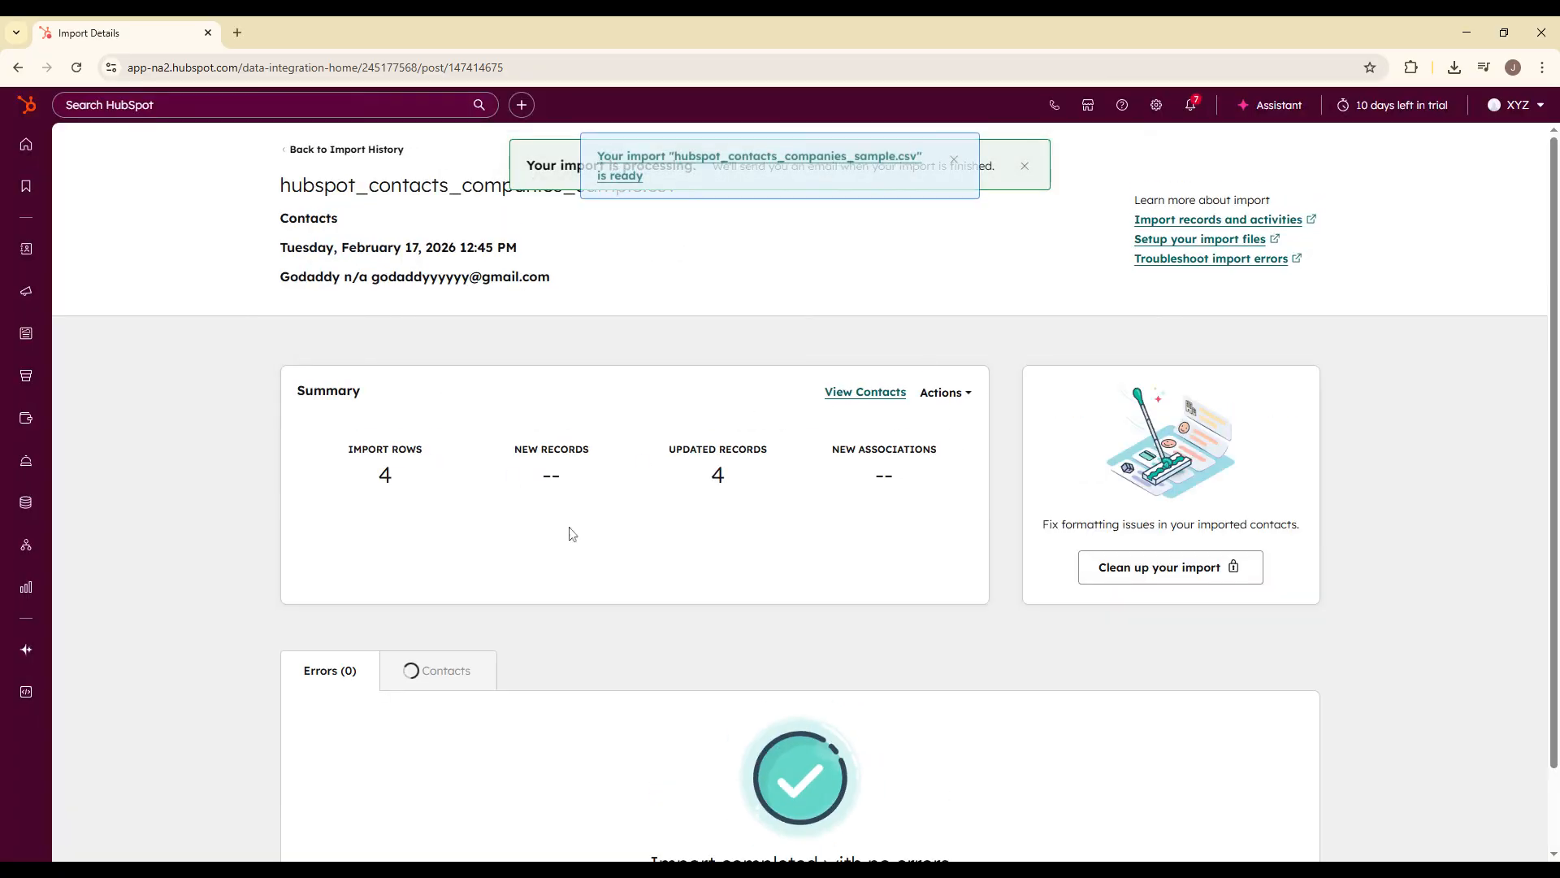
scroll(756, 674, down, 1)
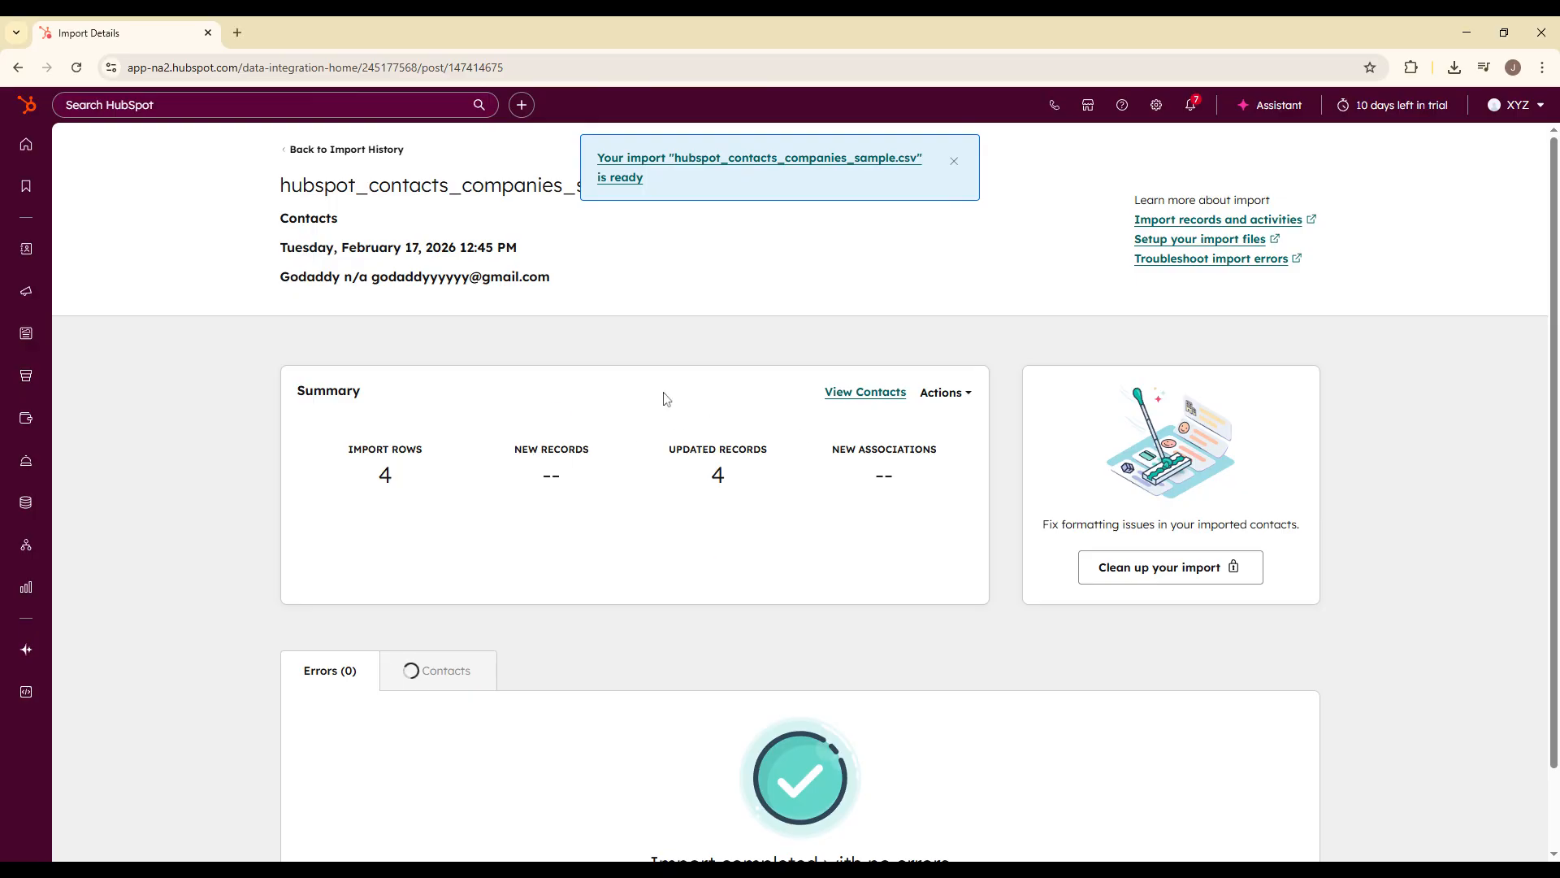
click(955, 162)
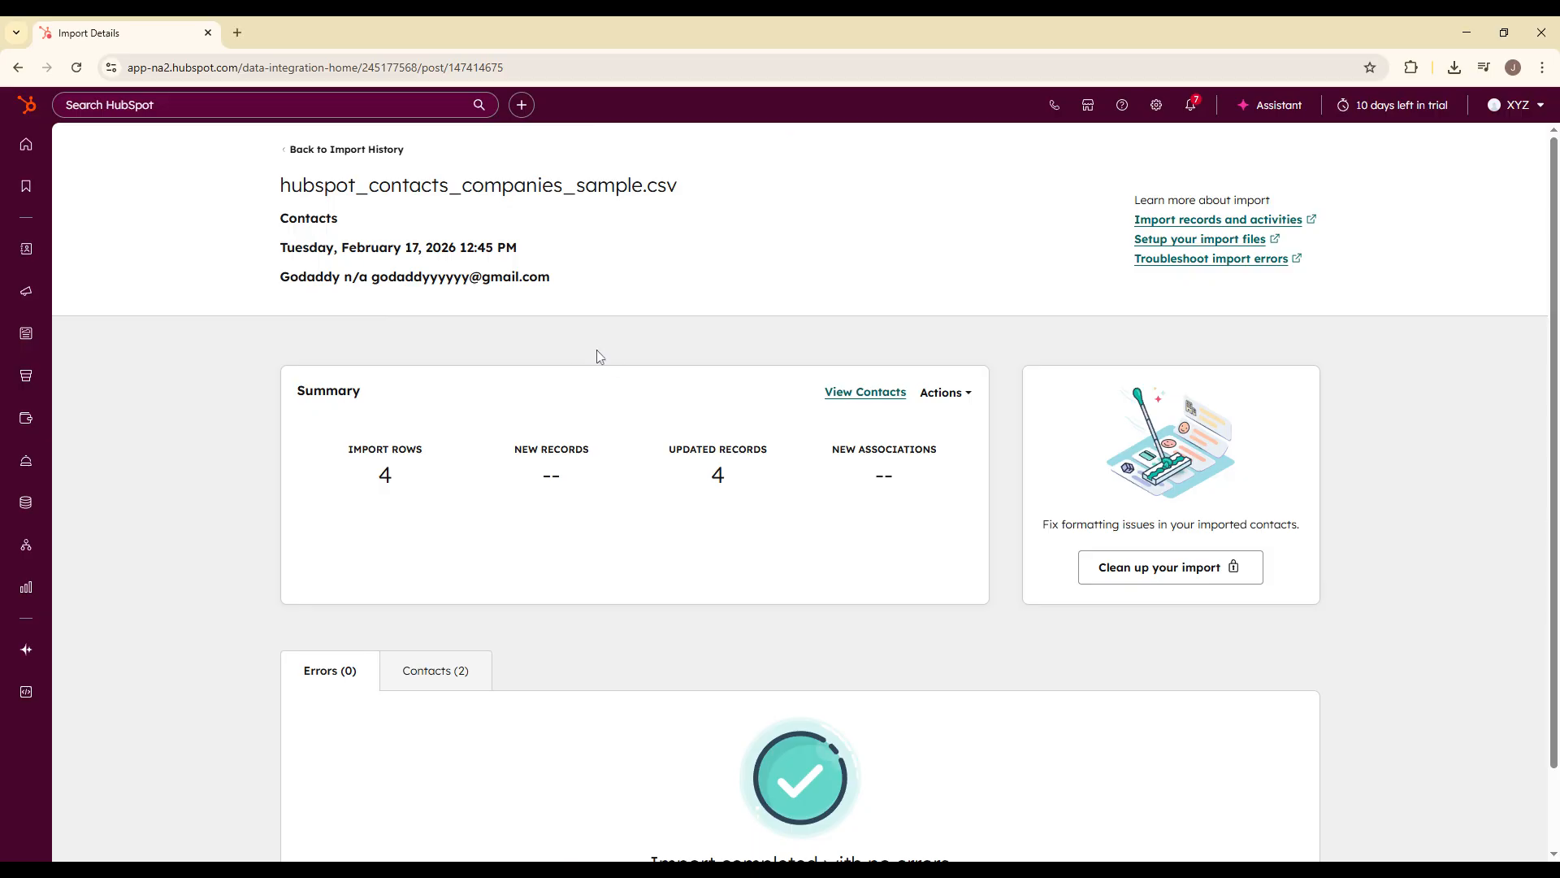
scroll(808, 574, down, 1)
scroll(769, 710, up, 1)
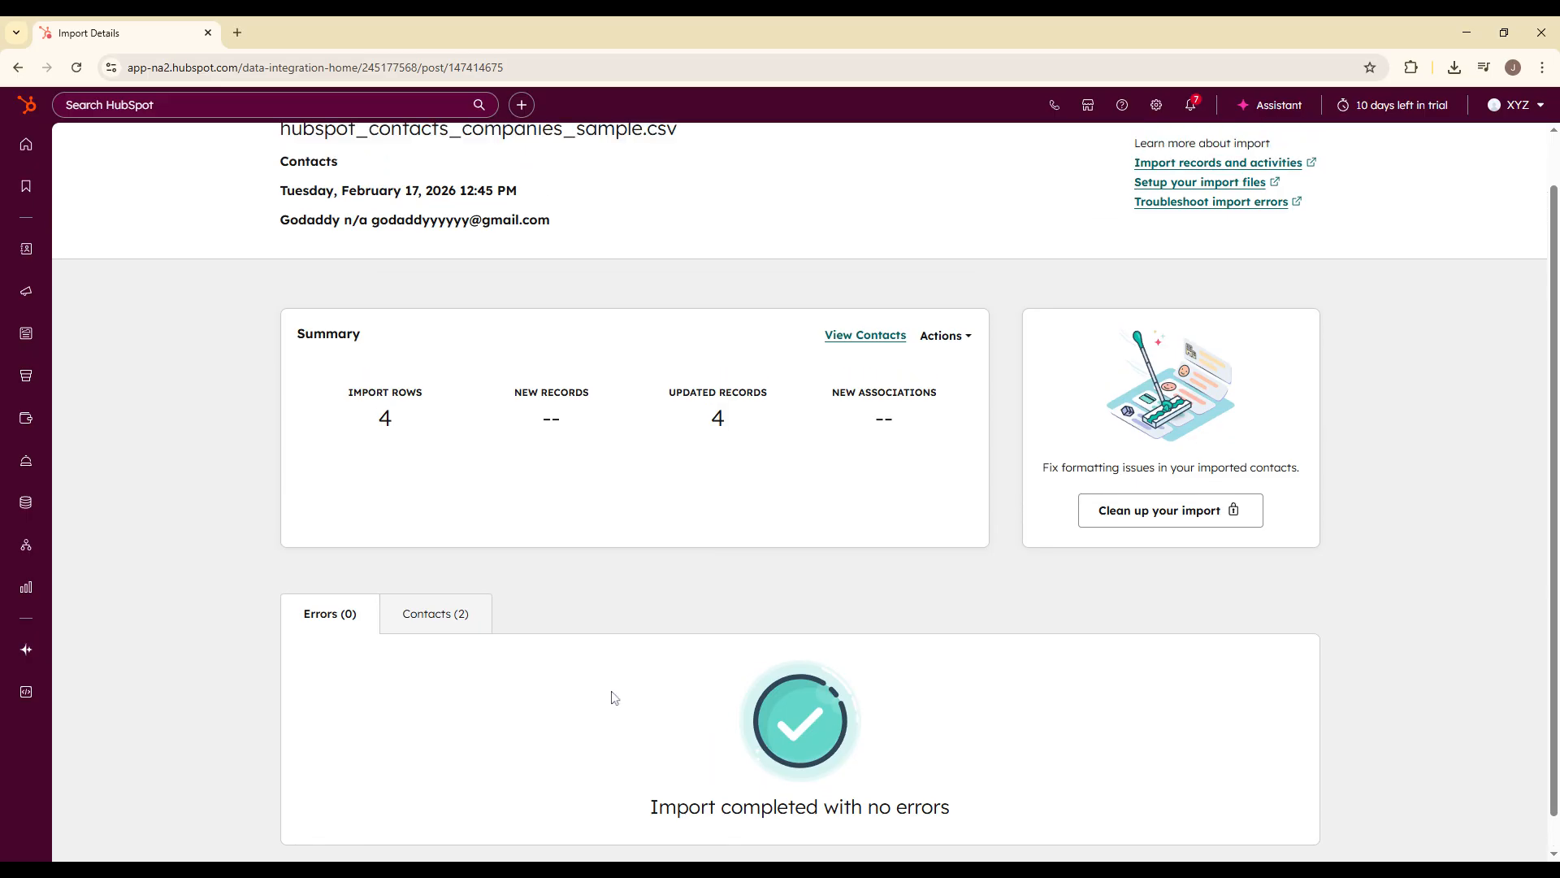